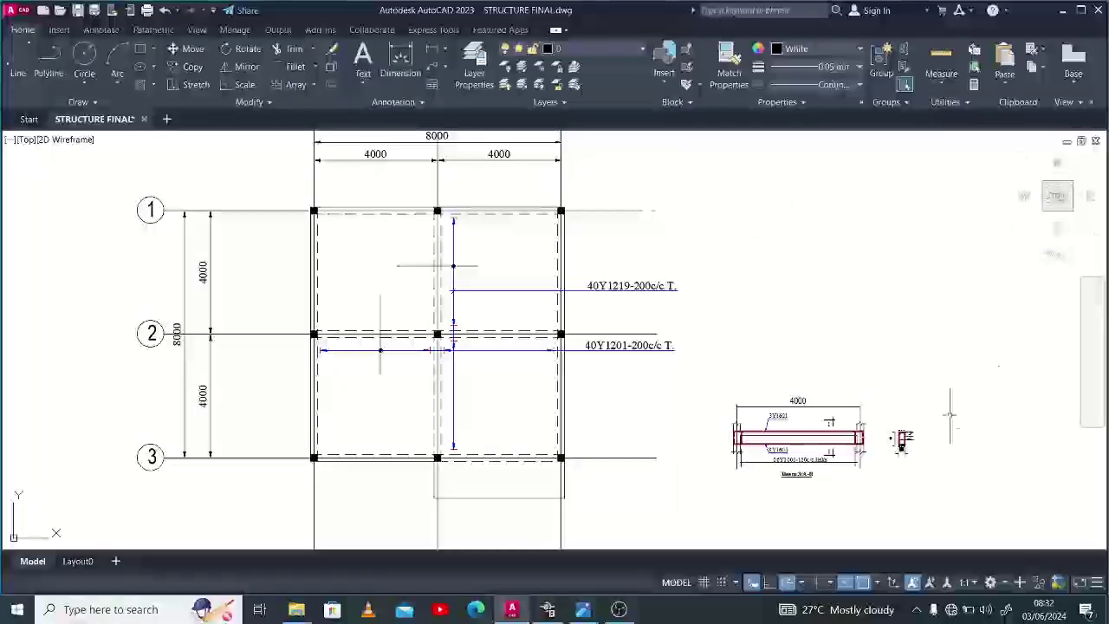
scroll(931, 481, "up", 5)
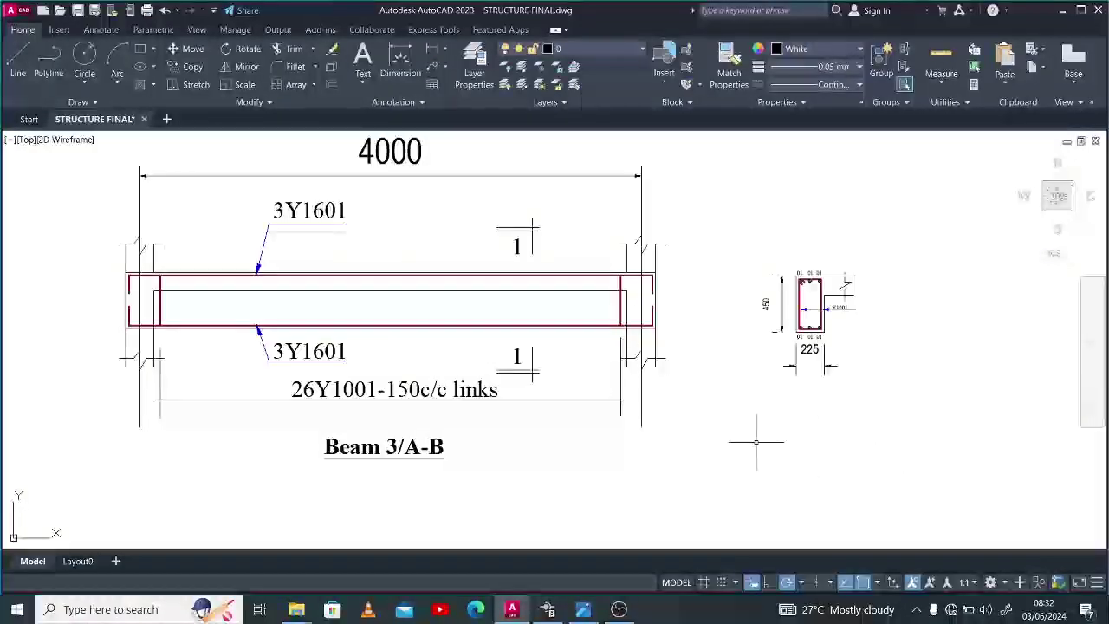
scroll(834, 446, "down", 5)
scroll(598, 421, "down", 2)
scroll(447, 360, "up", 4)
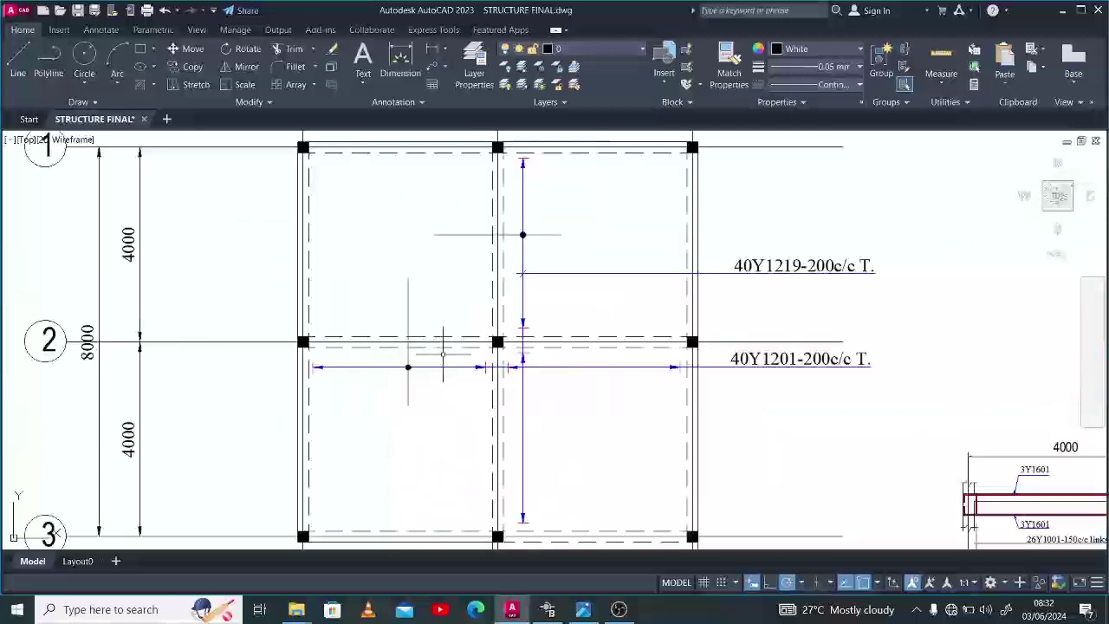
scroll(476, 362, "down", 2)
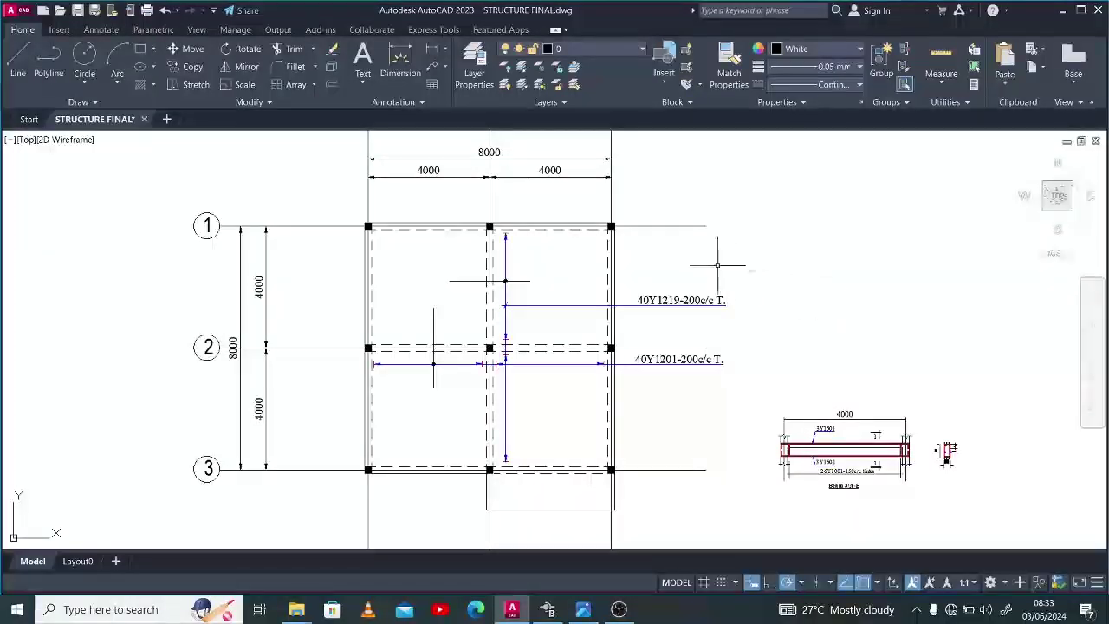
scroll(718, 270, "down", 2)
scroll(604, 268, "down", 2)
scroll(637, 434, "up", 2)
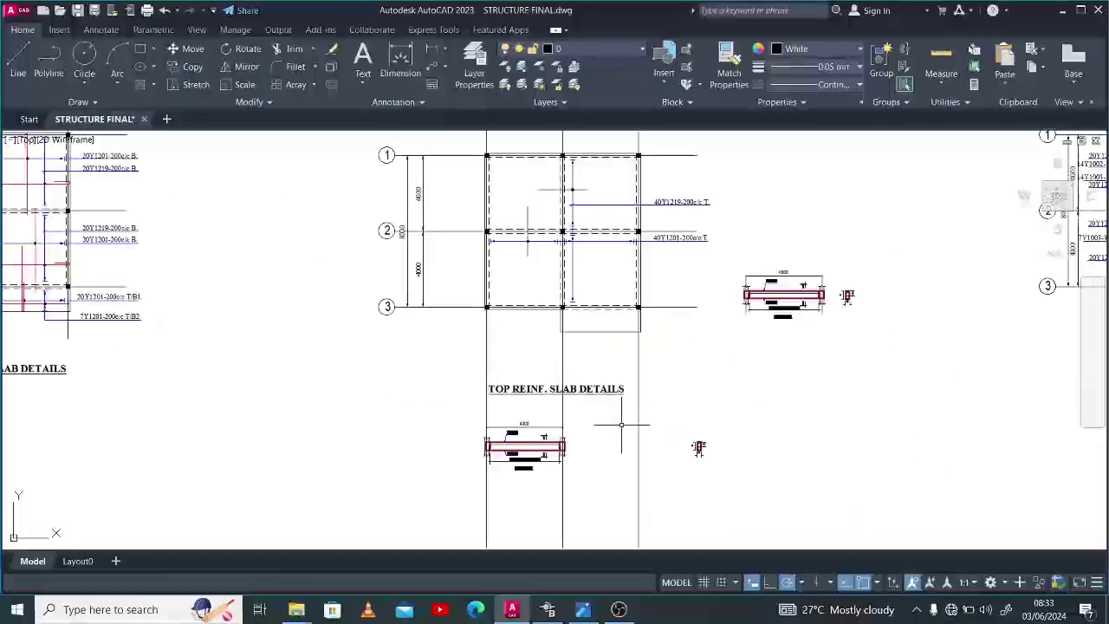
Window-select and delete the beam detail copy beneath the TOP REINF. SLAB DETAILS heading.
left_click(461, 407)
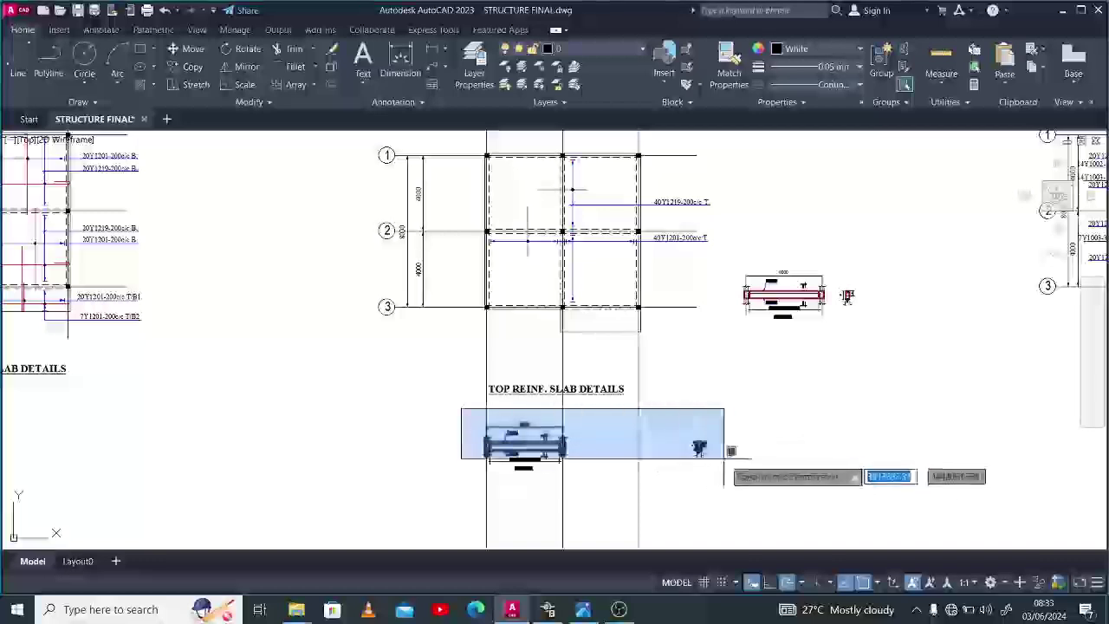
left_click(746, 474)
key("Delete")
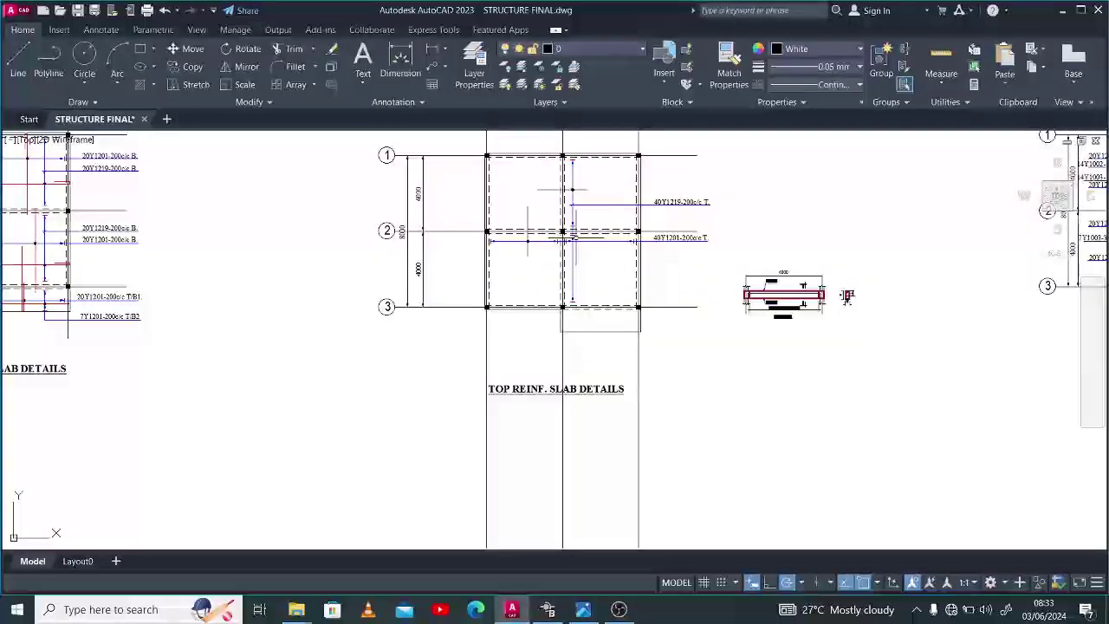
Start the DI distance measurement and zoom around the drawing area.
type("di")
key("Return")
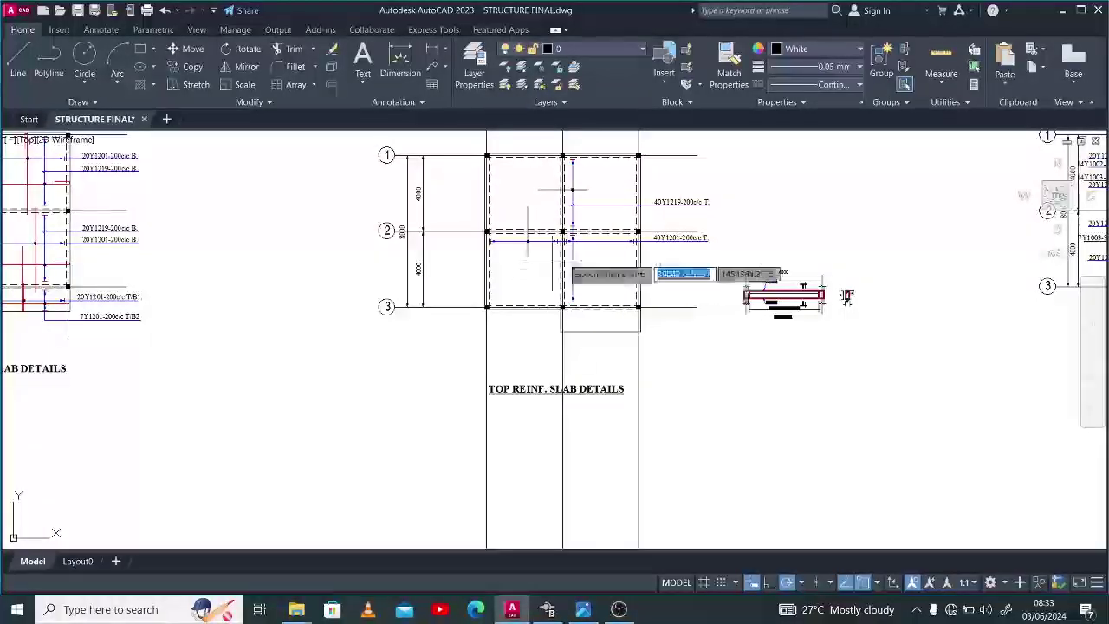
scroll(630, 245, "up", 3)
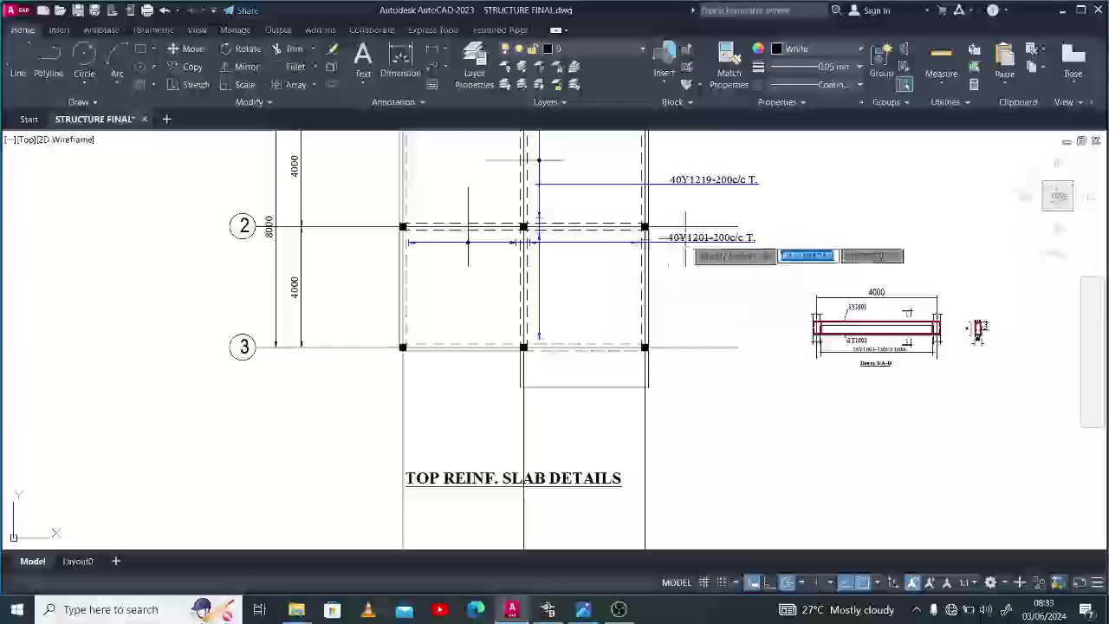
scroll(631, 245, "down", 4)
scroll(606, 233, "up", 4)
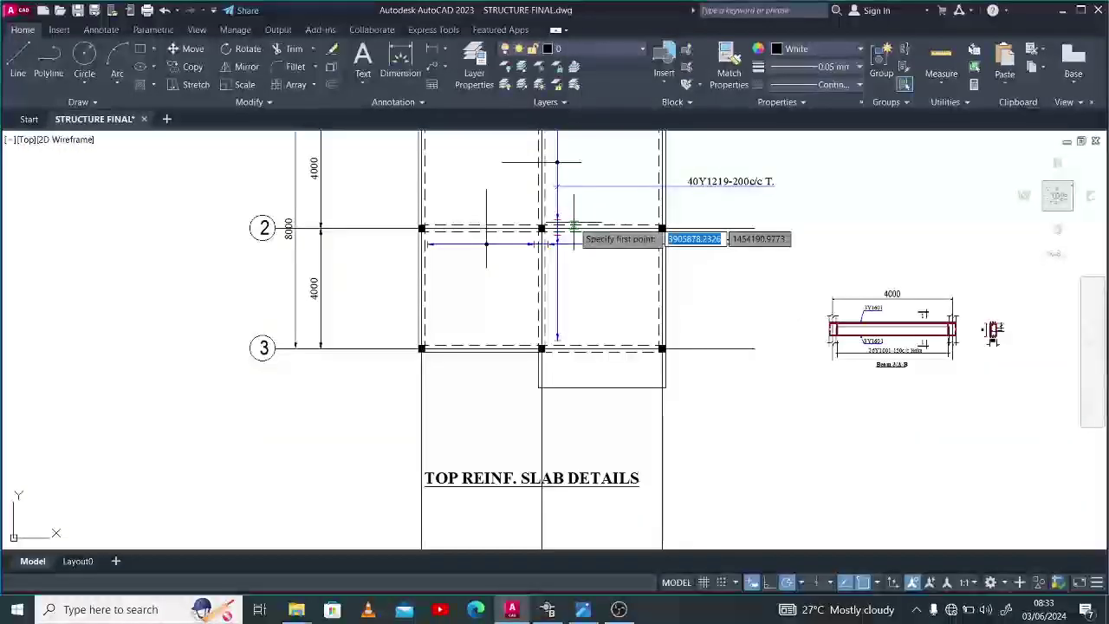
scroll(988, 342, "up", 4)
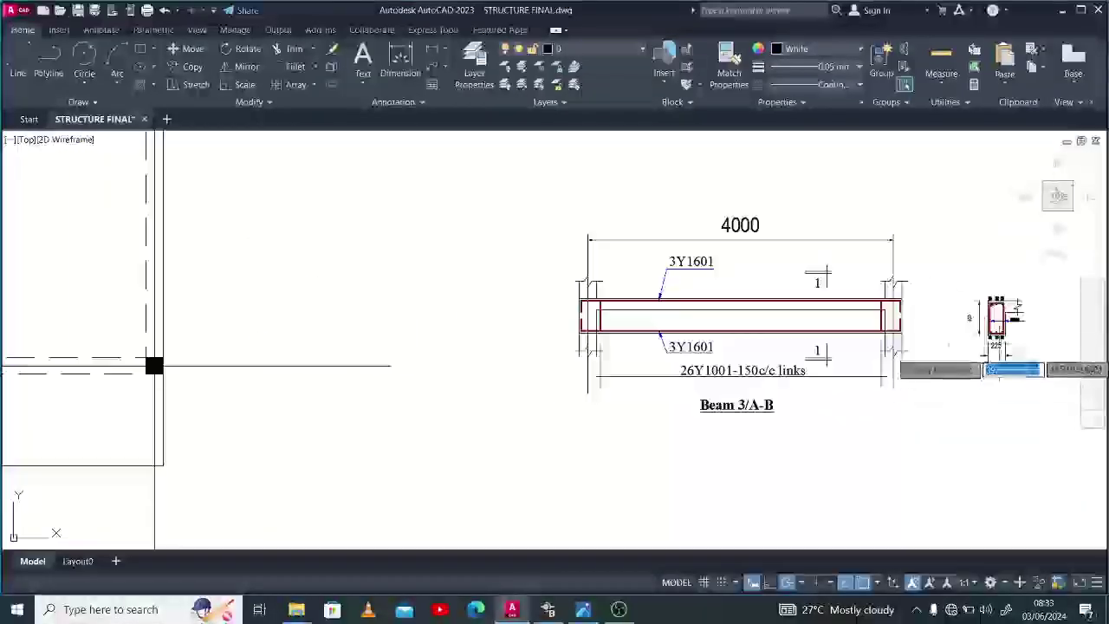
scroll(986, 368, "up", 4)
scroll(982, 385, "down", 4)
scroll(896, 381, "down", 3)
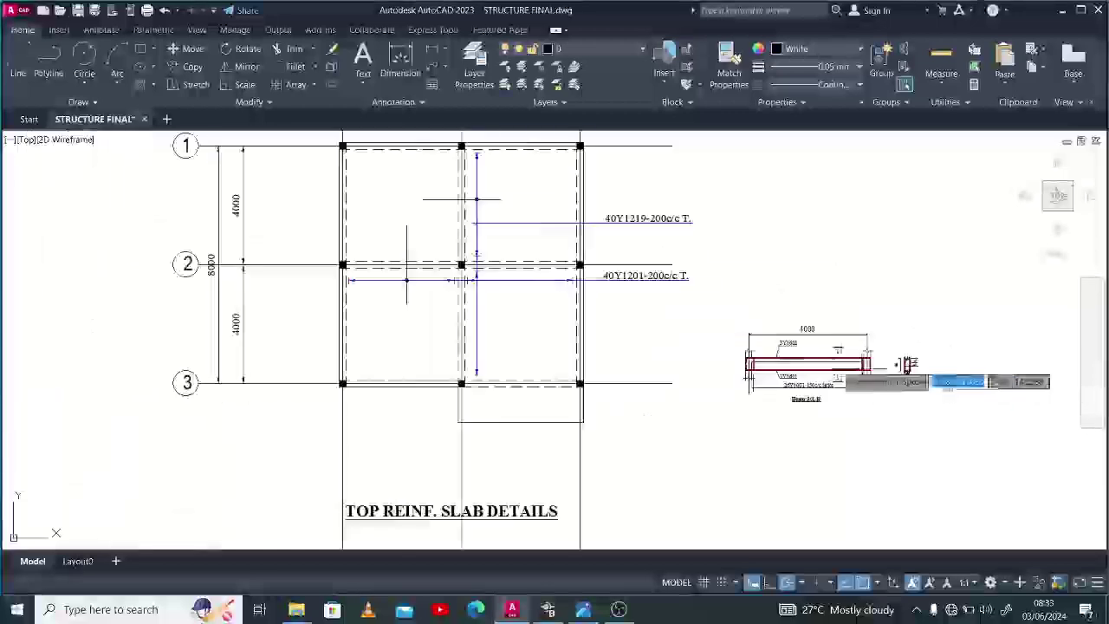
scroll(542, 164, "down", 3)
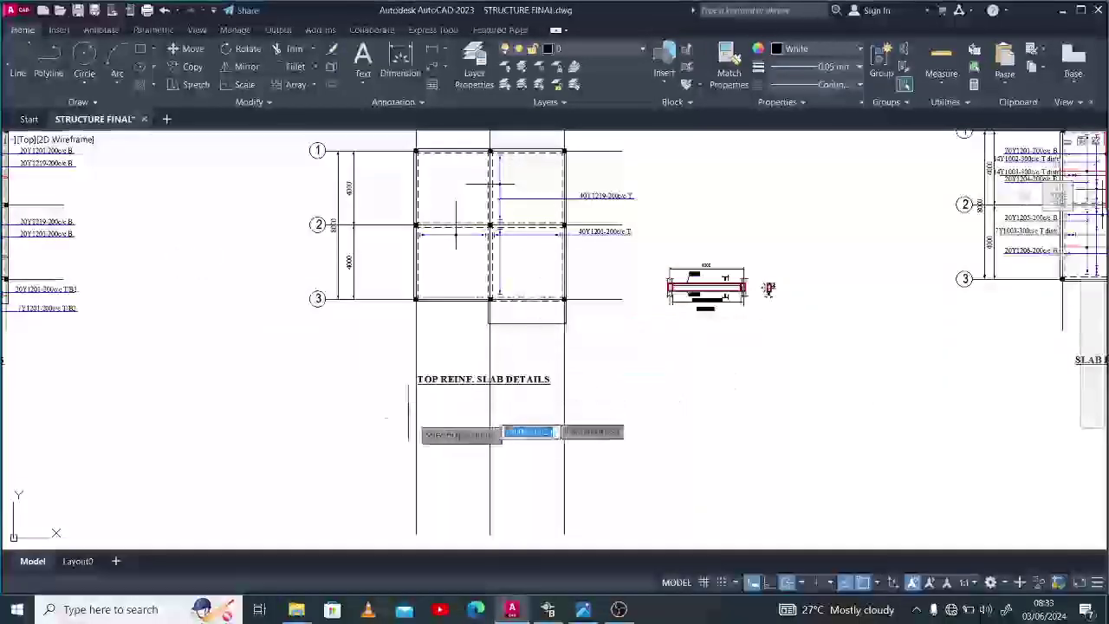
Draw a horizontal beam edge line under the heading and offset it 150 downward.
left_click(400, 421)
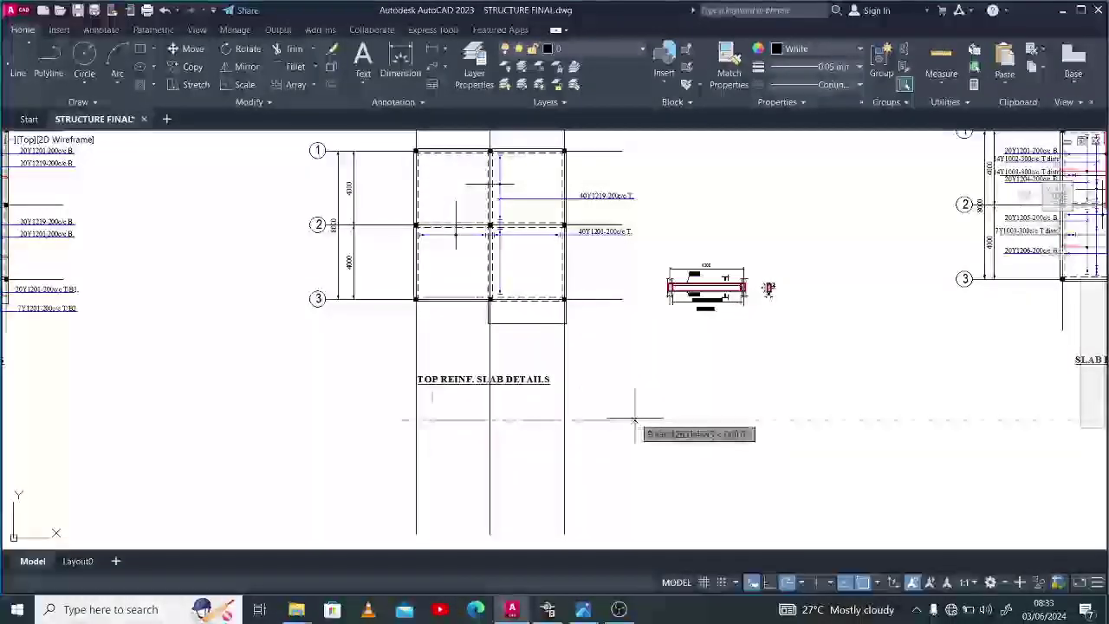
left_click(635, 421)
key("Escape")
left_click(632, 421)
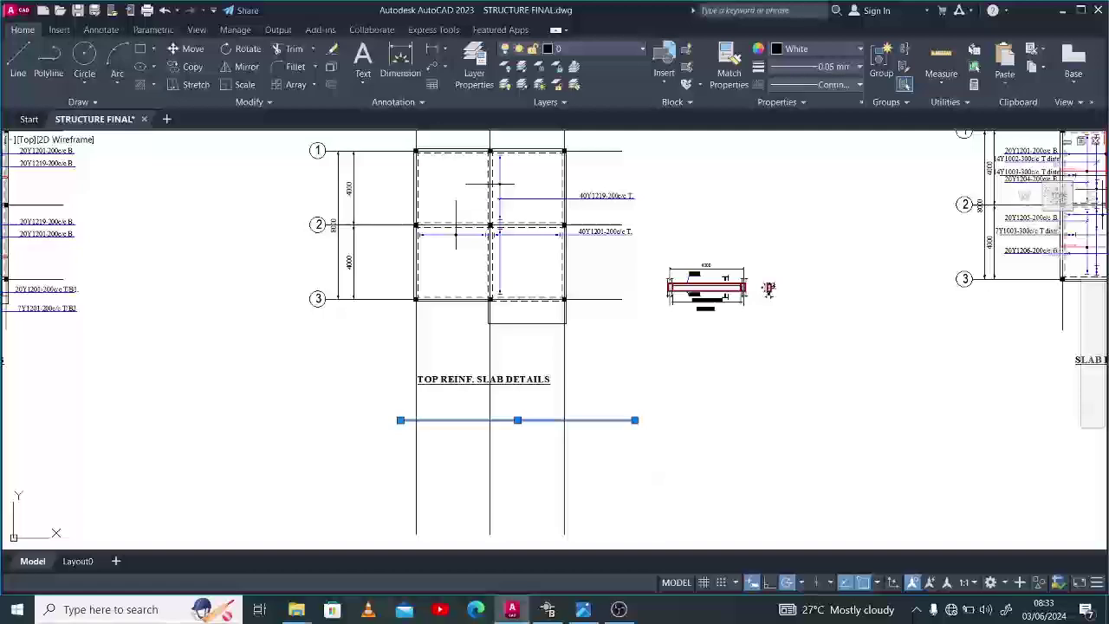
key("o")
key("space")
type("150")
key("Return")
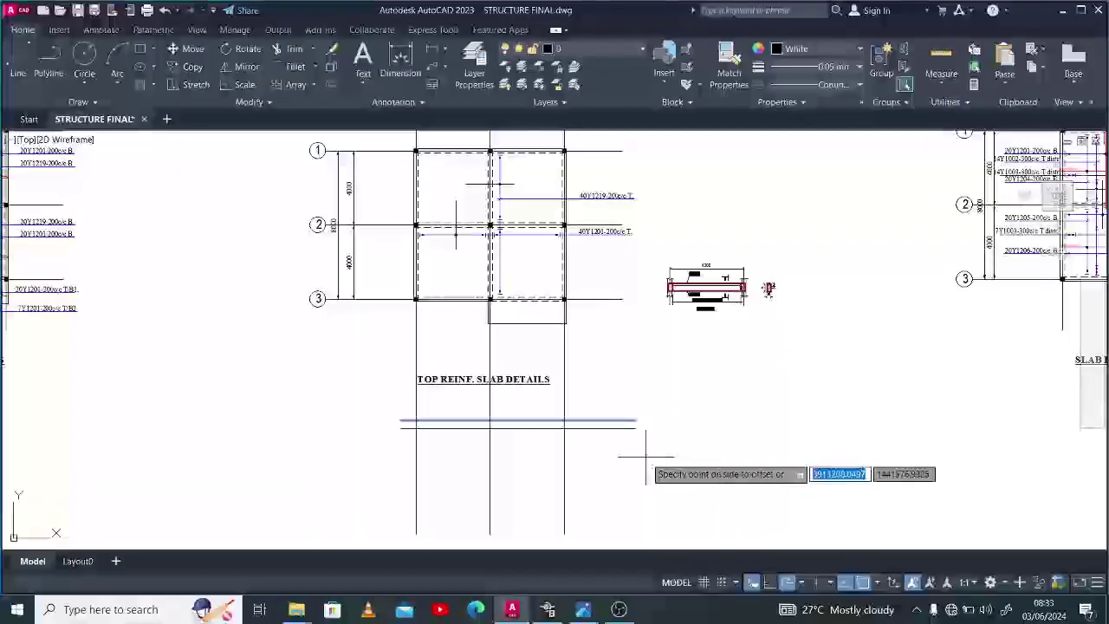
left_click(645, 456)
Draw a vertical line at the beam's left end.
scroll(470, 445, "up", 4)
scroll(455, 400, "down", 2)
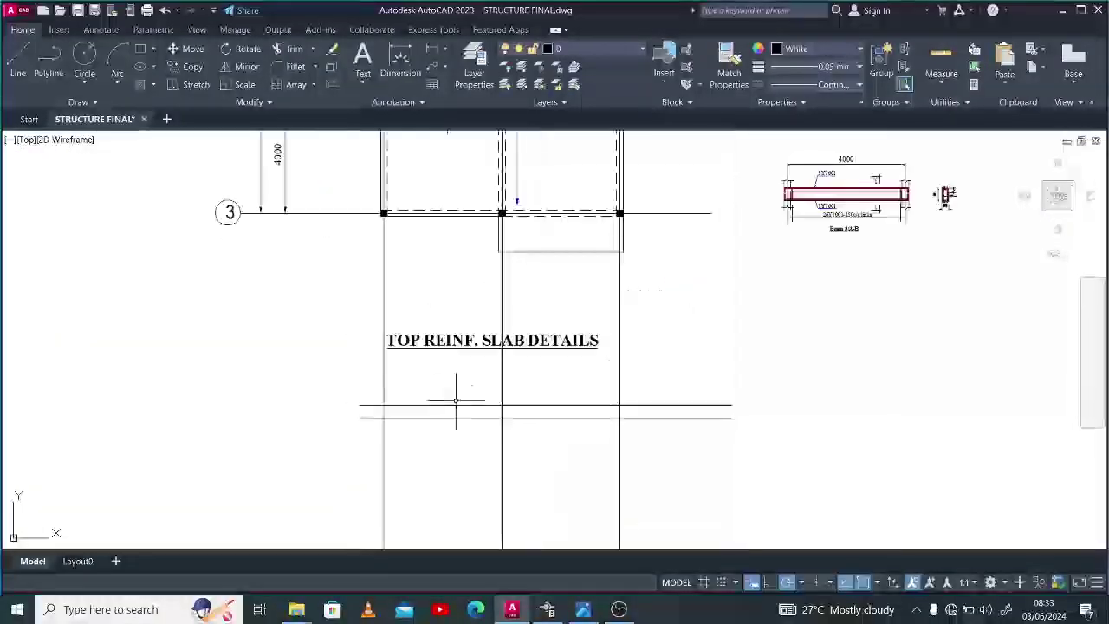
scroll(485, 408, "down", 3)
scroll(511, 303, "up", 3)
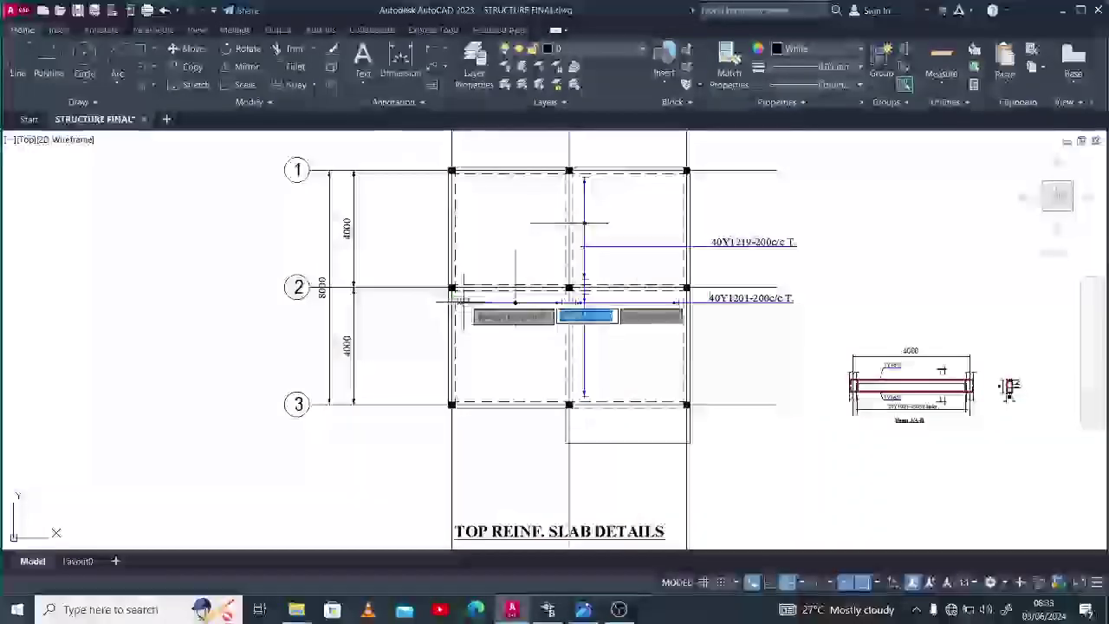
scroll(468, 295, "down", 3)
scroll(468, 407, "up", 5)
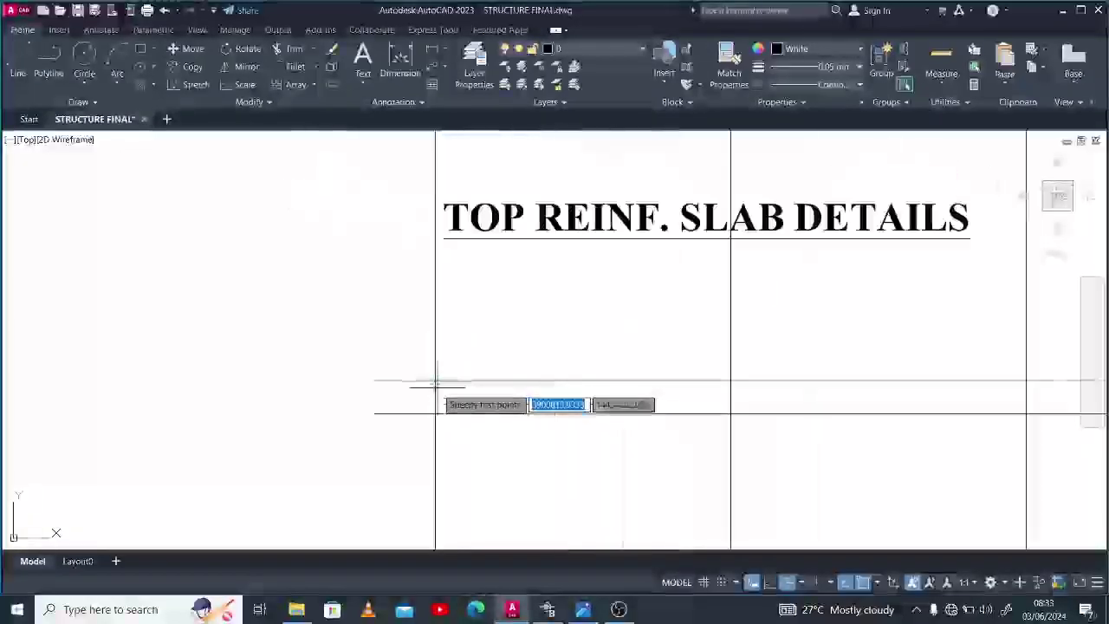
left_click(435, 396)
scroll(433, 381, "down", 3)
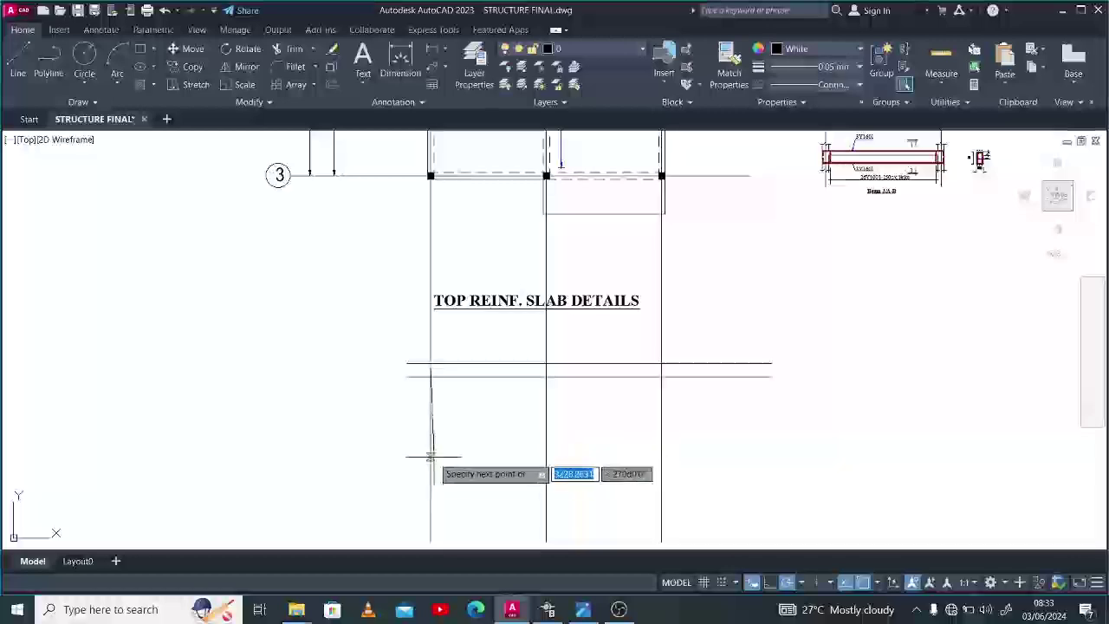
key("Escape")
Window-select the new vertical line at the beam's left end.
left_click(425, 344)
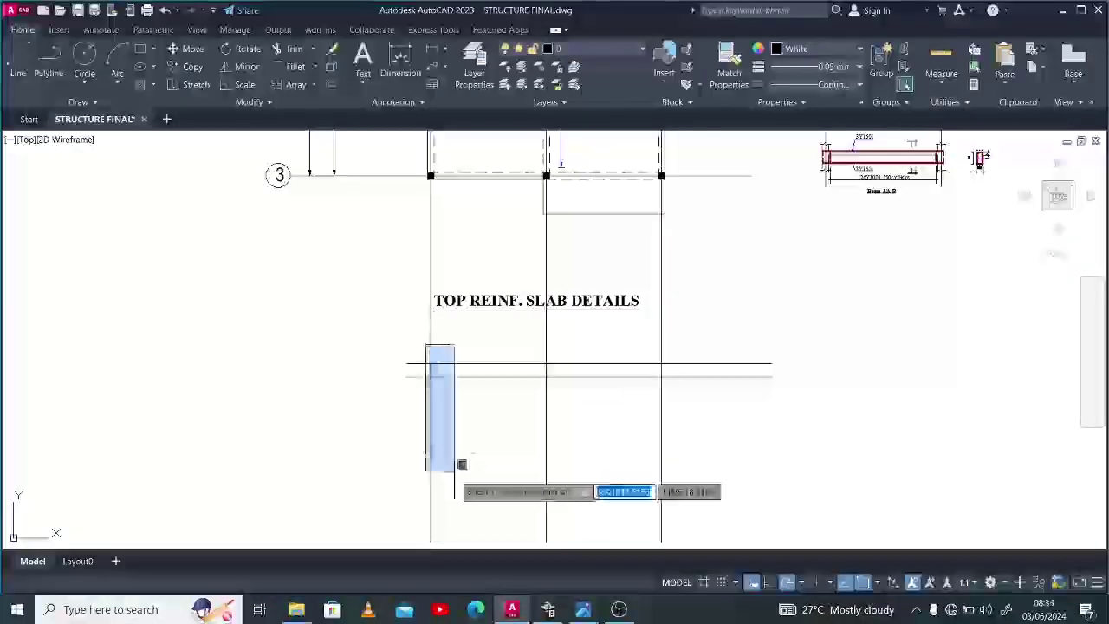
left_click(454, 472)
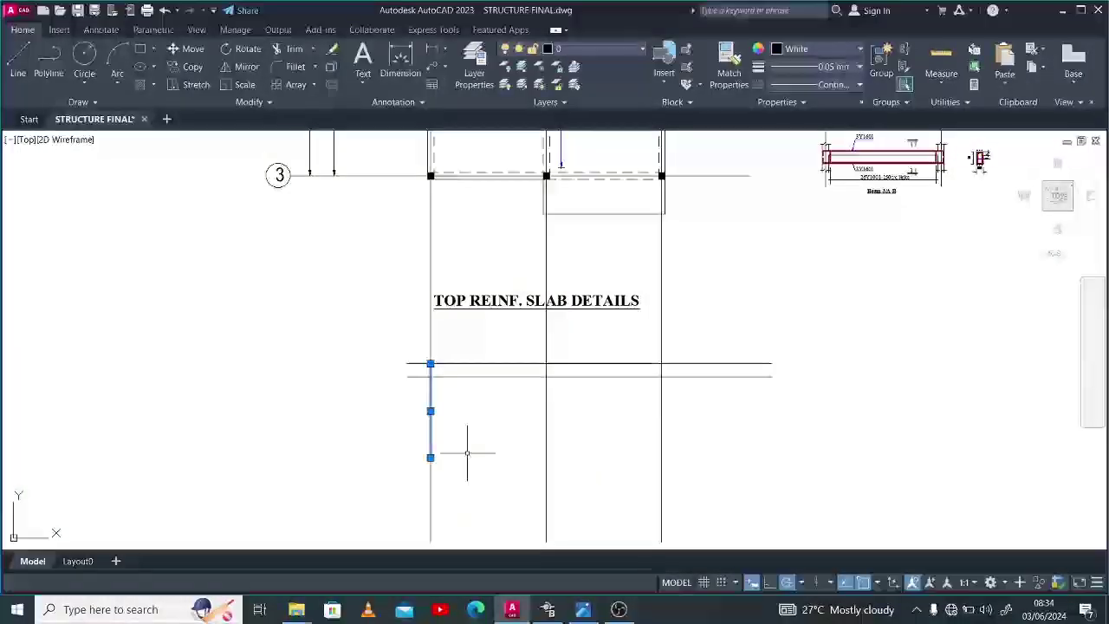
left_click(414, 347)
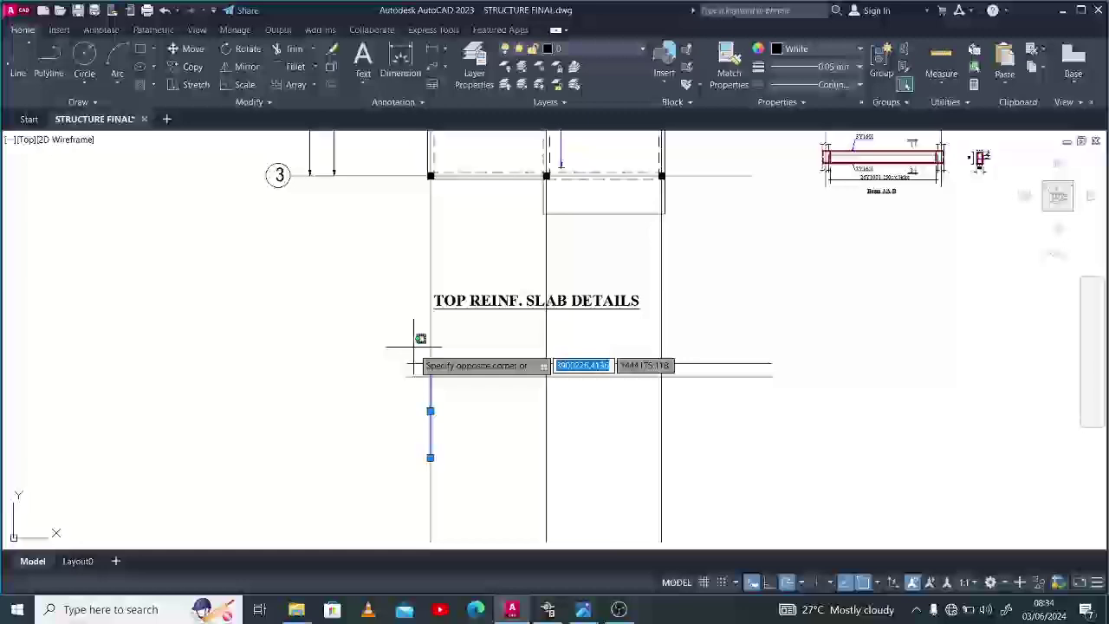
left_click(466, 494)
scroll(527, 445, "down", 2)
scroll(711, 247, "up", 4)
Copy the Beam 3/A-B end break marks to the new beam's left end.
left_click(690, 223)
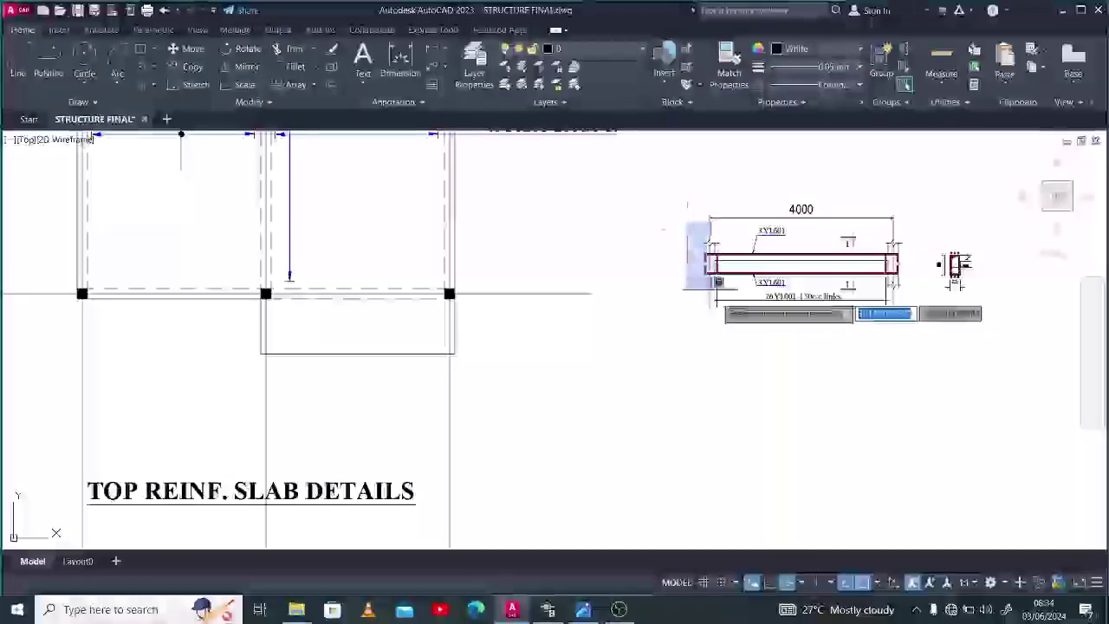
scroll(719, 277, "up", 6)
left_click(718, 283)
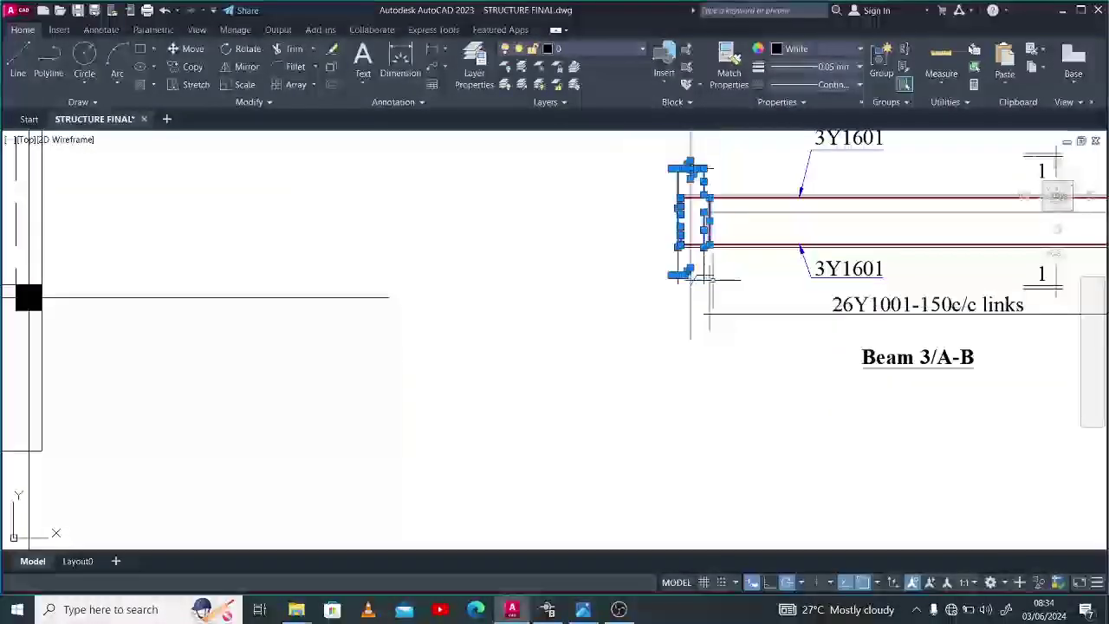
left_click(656, 184)
left_click(719, 302)
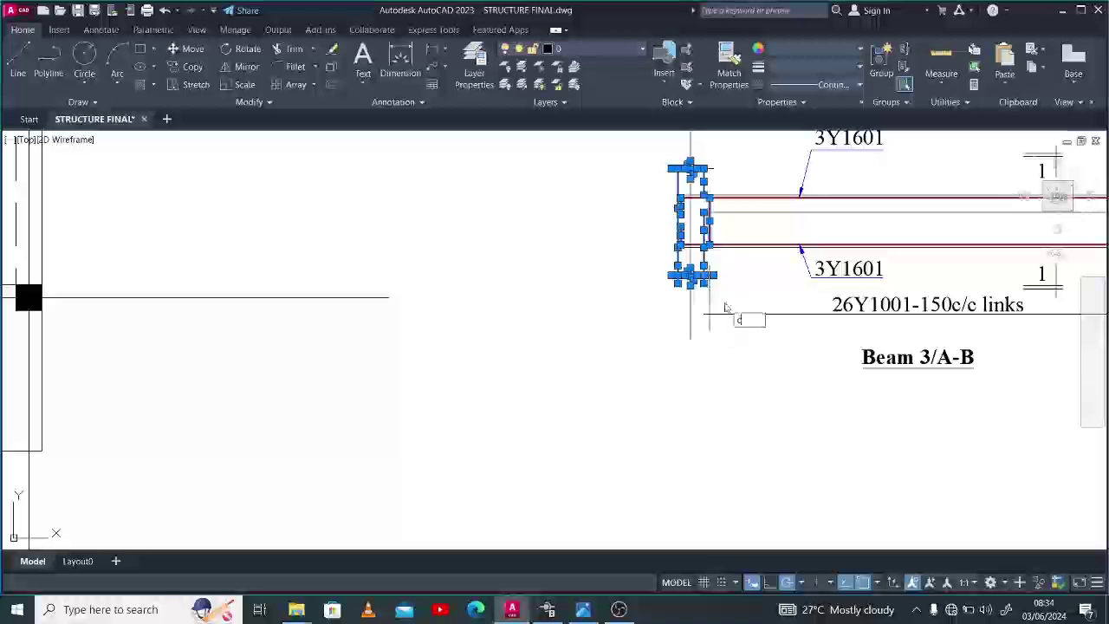
type("co")
key("Return")
left_click(708, 199)
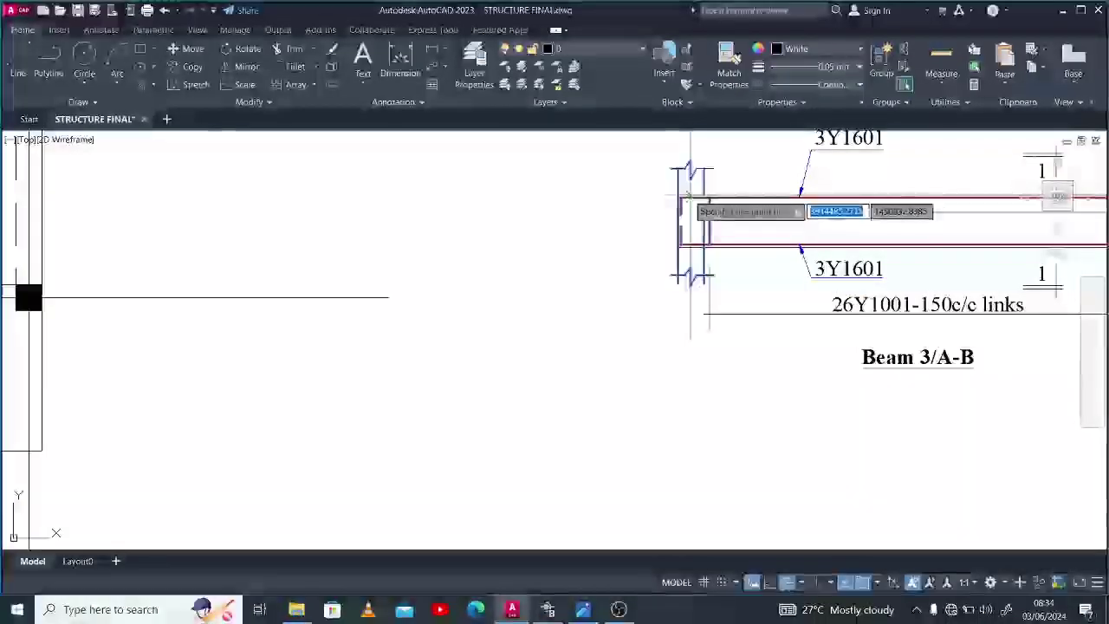
scroll(728, 208, "down", 8)
scroll(495, 338, "up", 5)
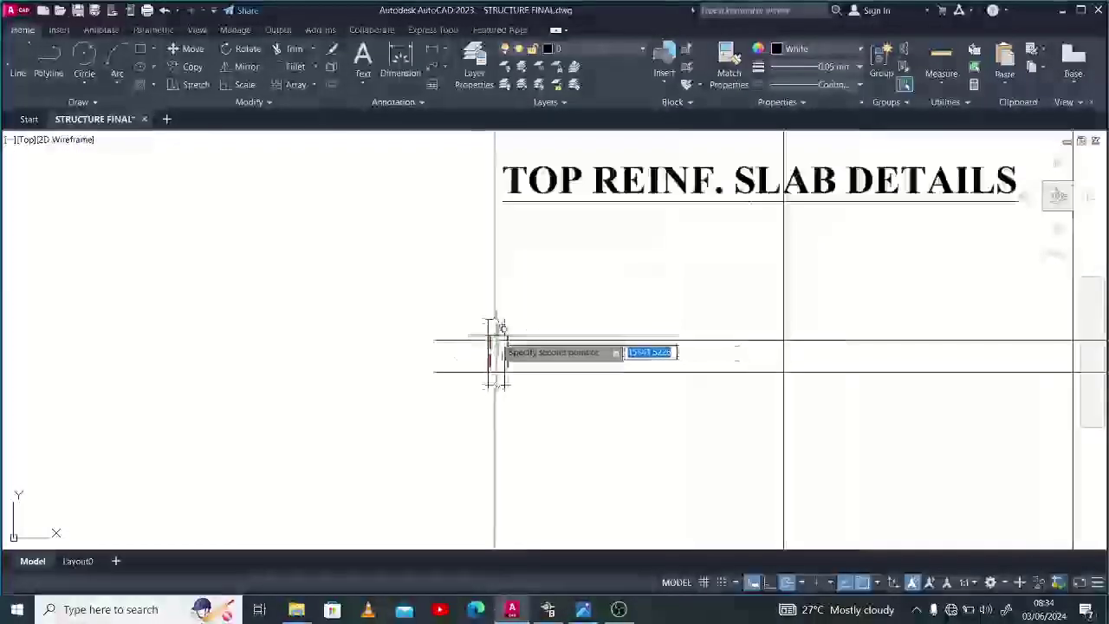
left_click(475, 334)
Delete the misplaced copy of the beam-end objects.
left_click(529, 376)
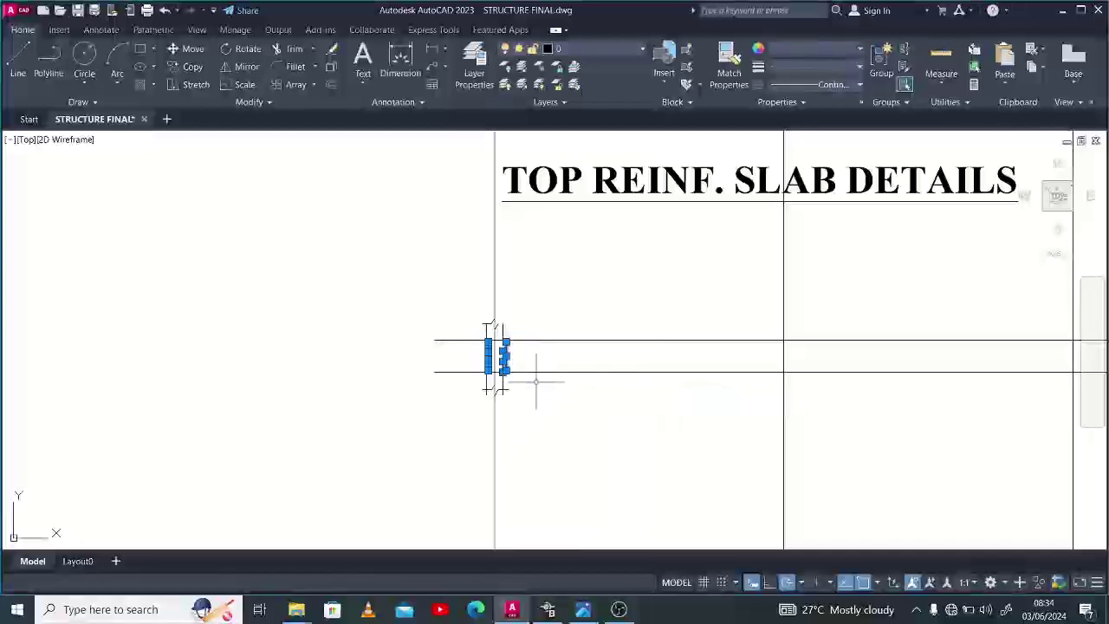
scroll(507, 354, "up", 3)
key("Delete")
scroll(510, 372, "down", 5)
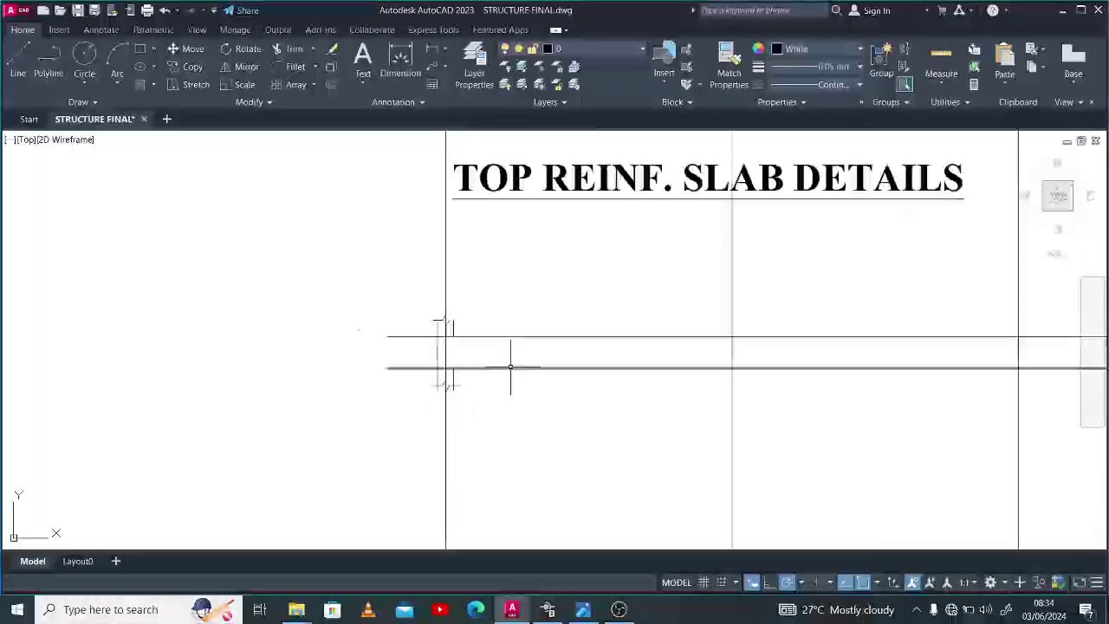
scroll(438, 322, "up", 5)
scroll(462, 320, "up", 2)
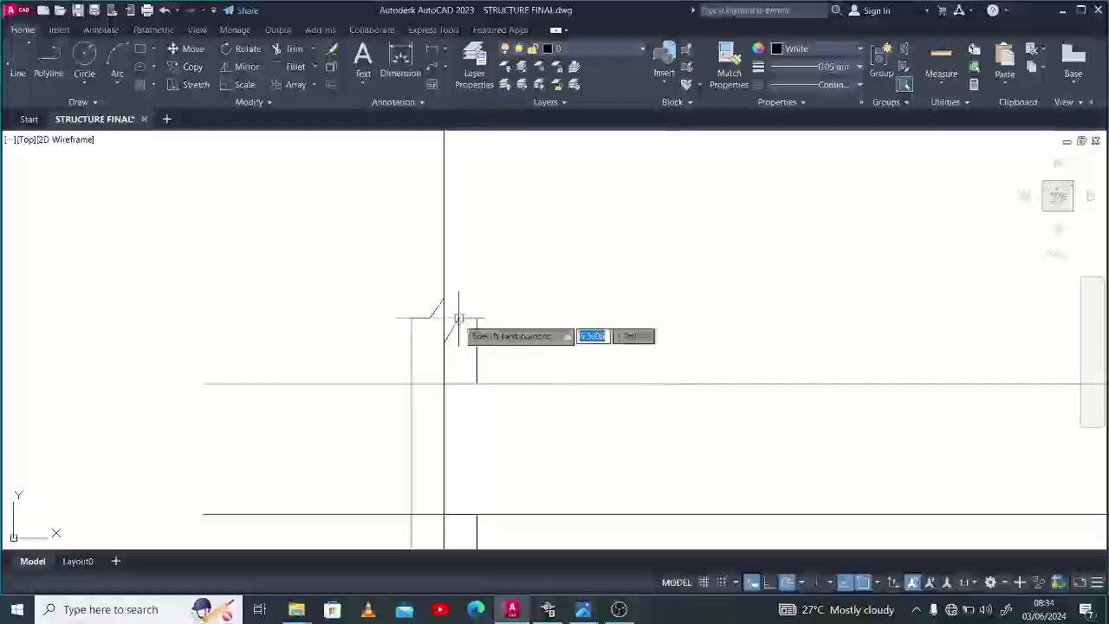
scroll(491, 319, "down", 5)
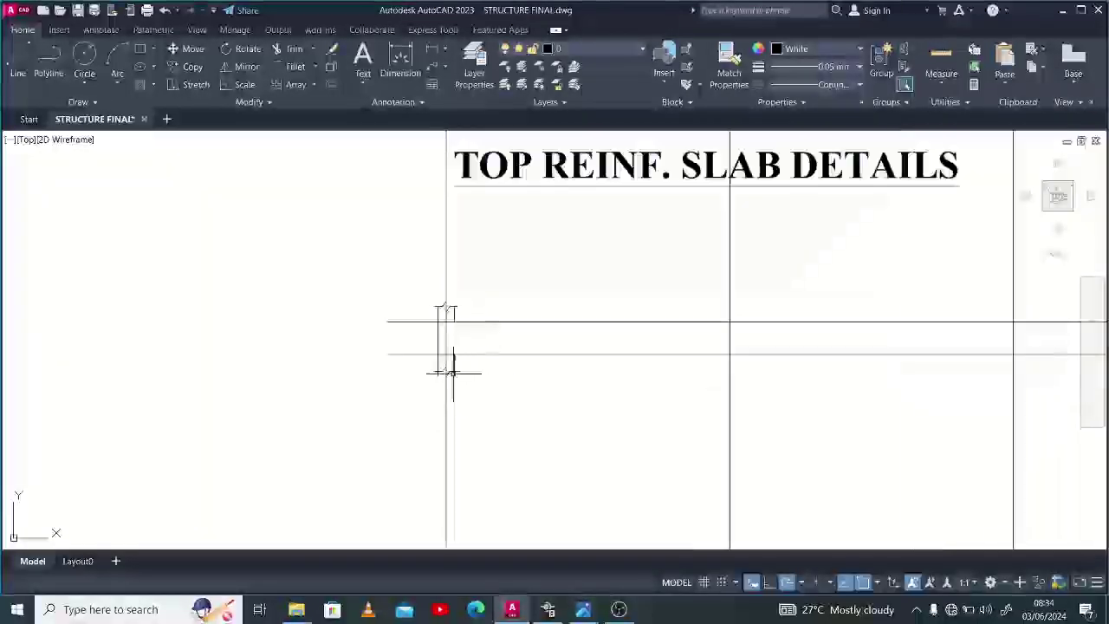
scroll(401, 260, "up", 4)
Copy the beam-end break detail to the middle and right column lines.
left_click(401, 260)
left_click(483, 369)
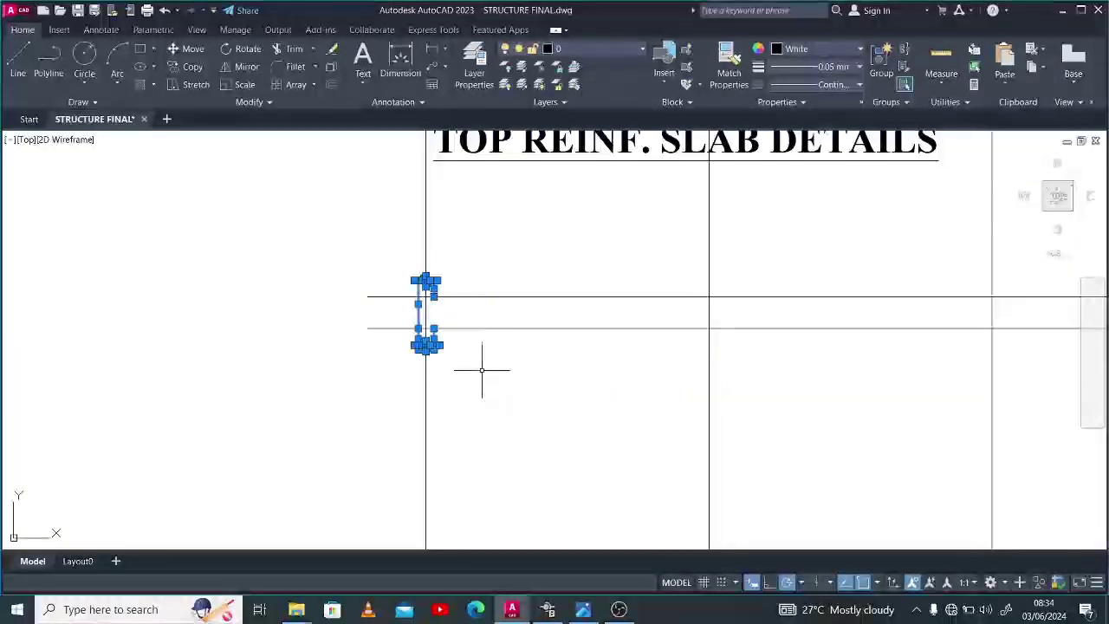
type("co")
key("Return")
left_click(426, 384)
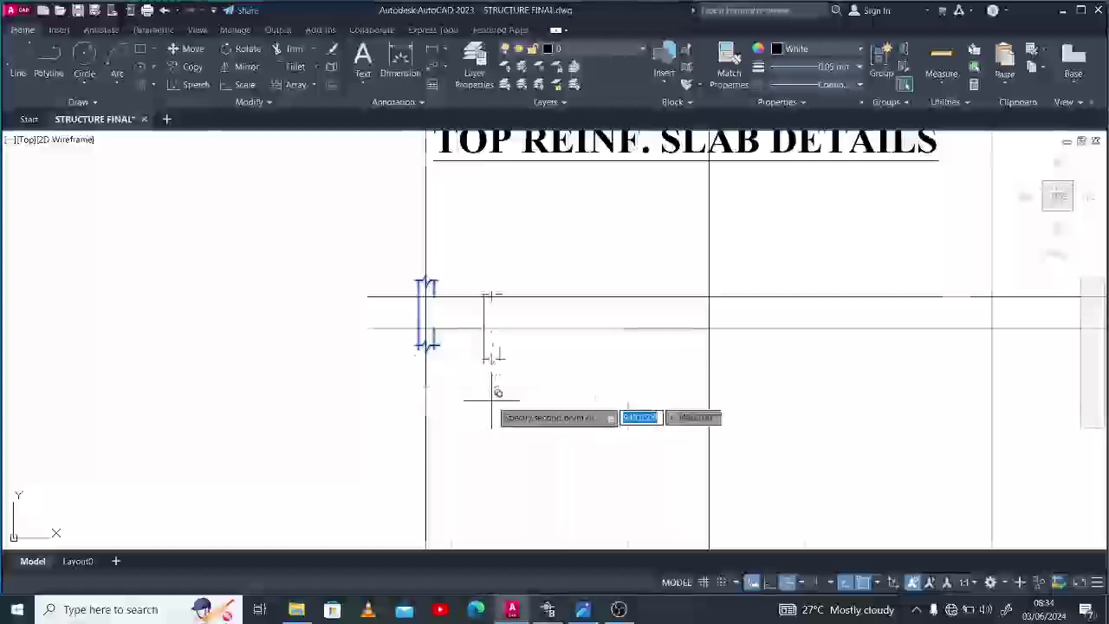
scroll(491, 396, "down", 4)
left_click(576, 394)
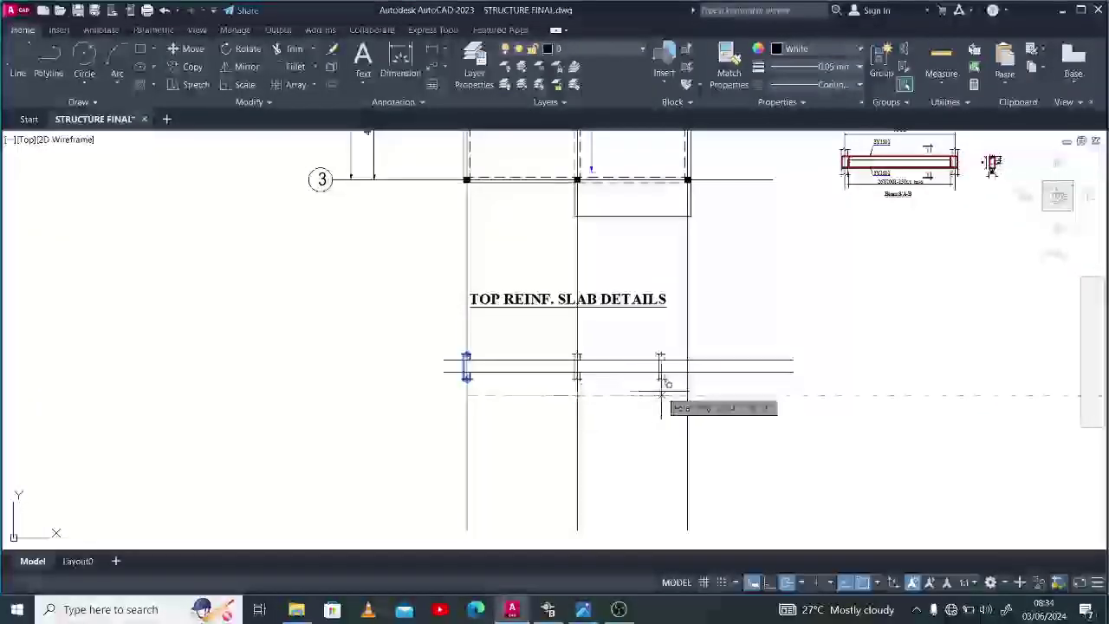
left_click(688, 387)
scroll(697, 378, "up", 4)
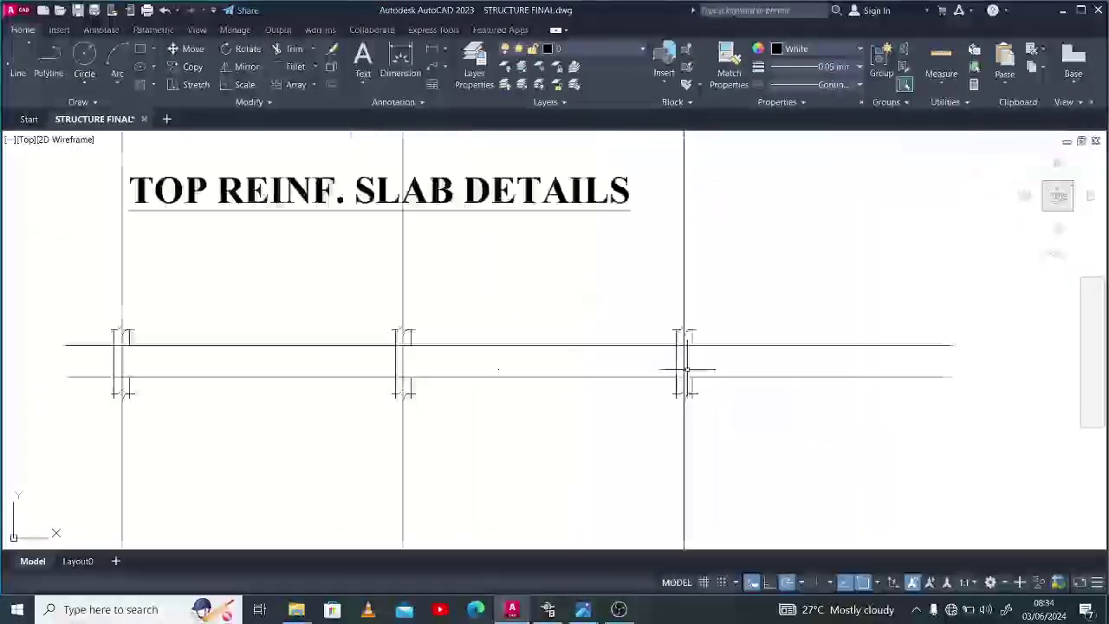
Join the beam's line pieces at the right and left columns.
type("j")
key("Return")
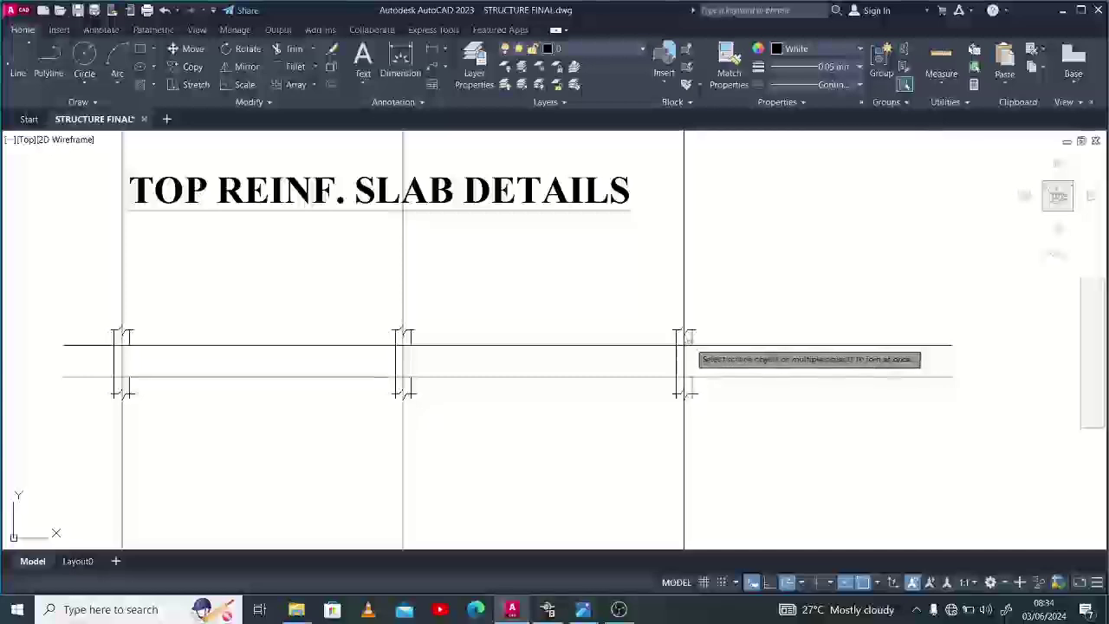
left_click(691, 345)
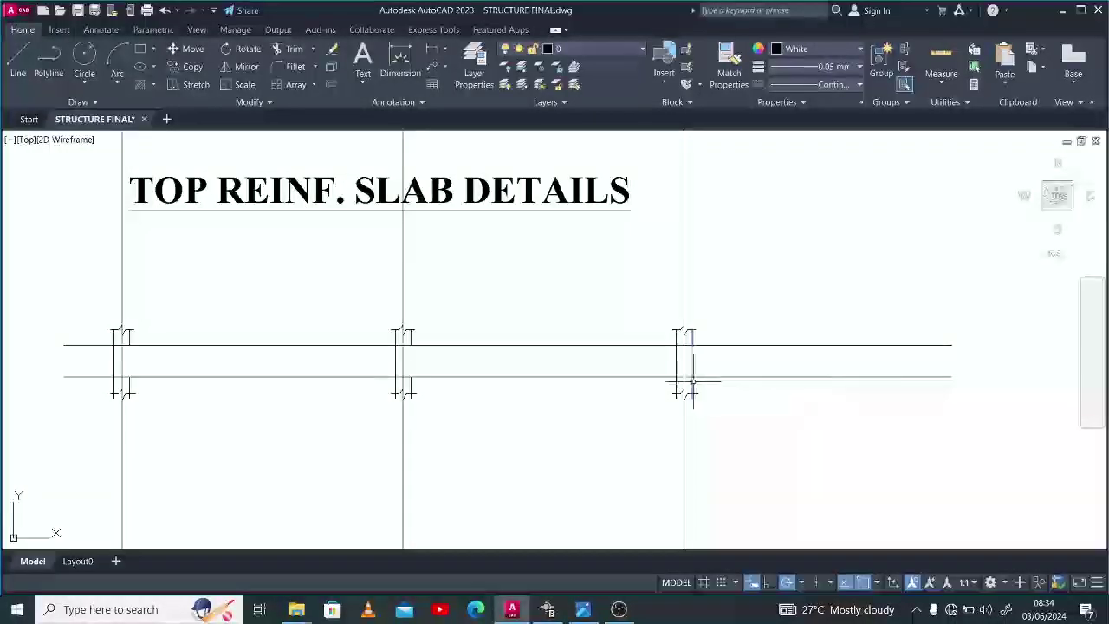
left_click(653, 300)
left_click(731, 408)
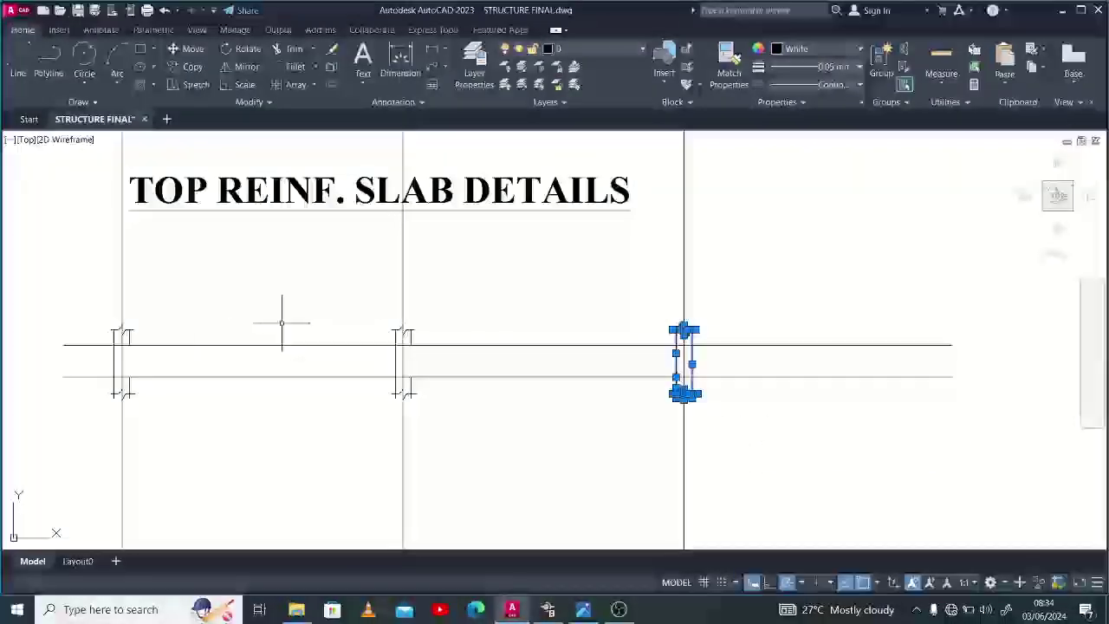
left_click(79, 297)
left_click(180, 437)
key("Return")
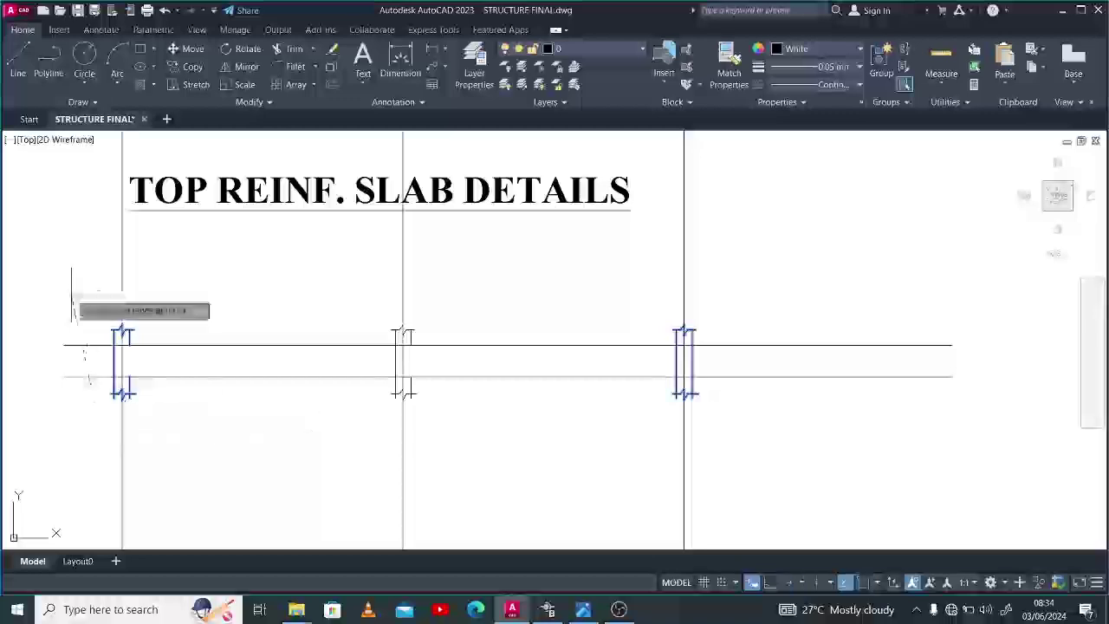
left_click(74, 297)
key("Return")
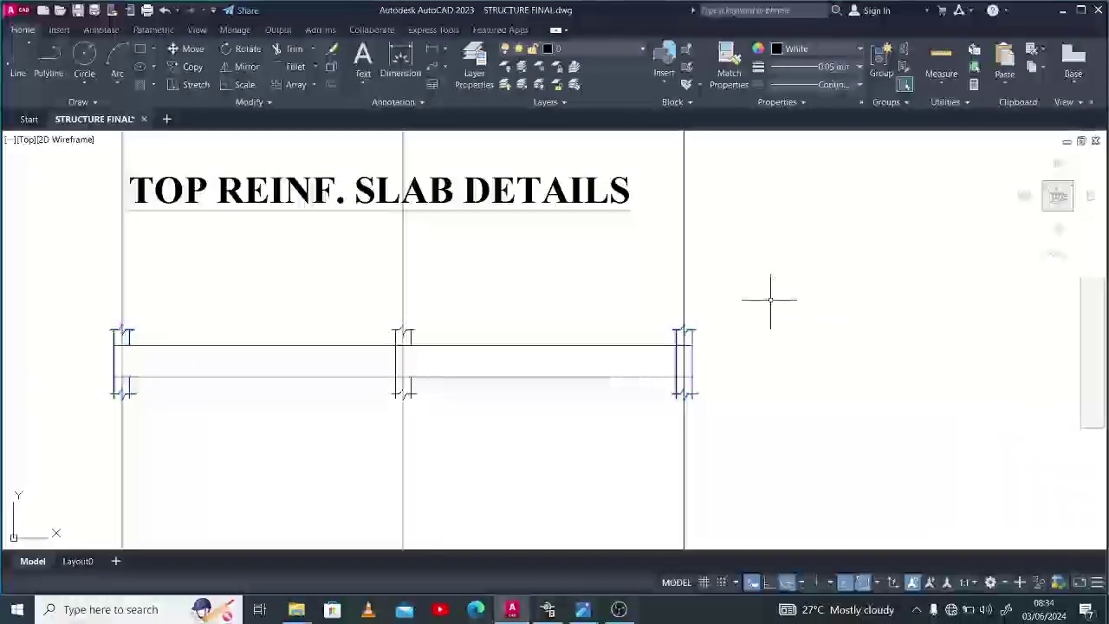
scroll(772, 303, "down", 5)
Offset the beam's top line 50 downward to create an inner parallel line.
scroll(697, 210, "up", 4)
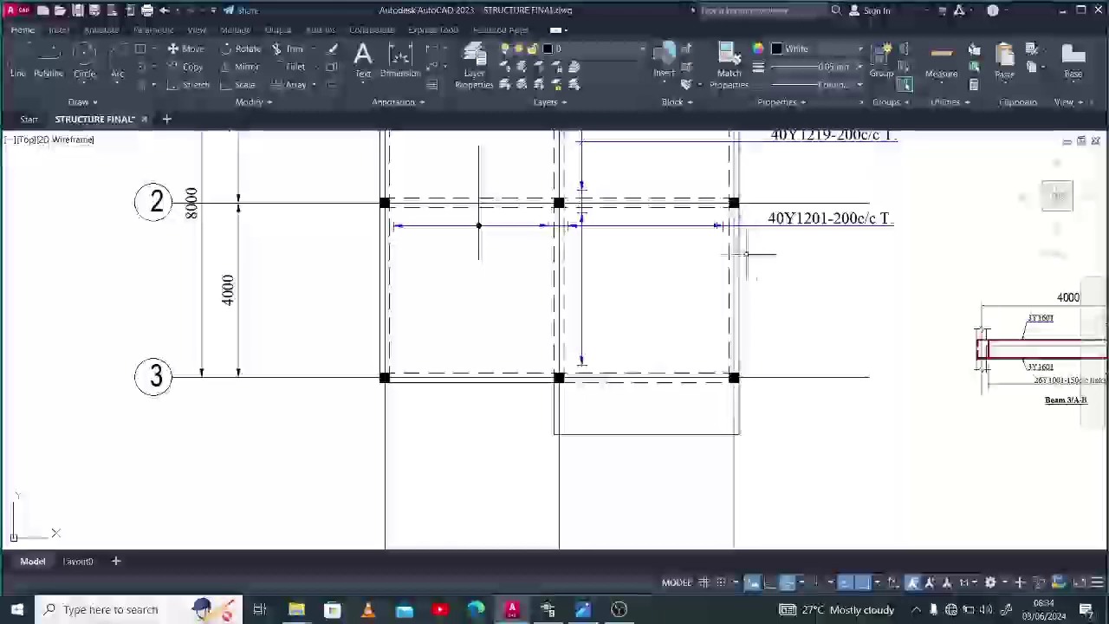
scroll(745, 254, "down", 6)
scroll(681, 445, "up", 5)
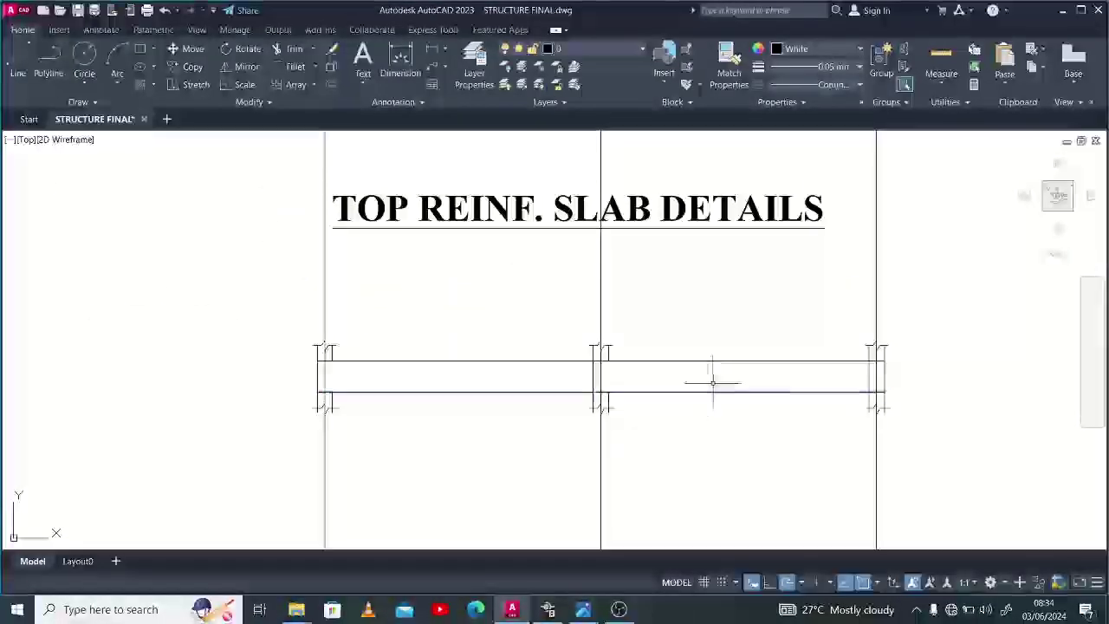
left_click(712, 381)
left_click(689, 334)
type("o")
key("Return")
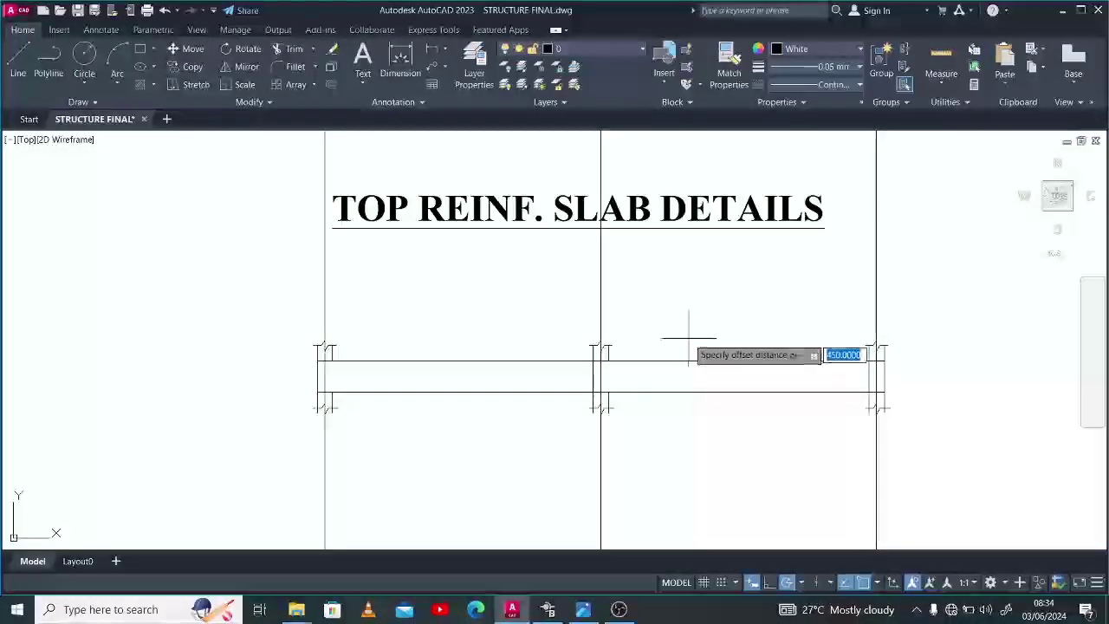
type("50")
key("Return")
left_click(712, 429)
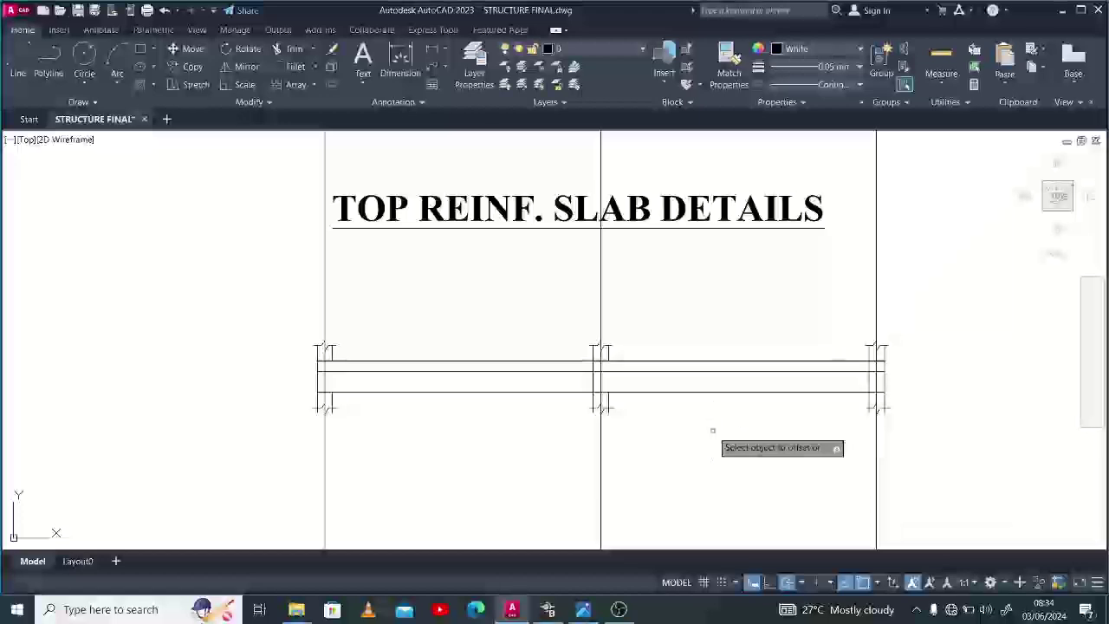
scroll(597, 377, "up", 2)
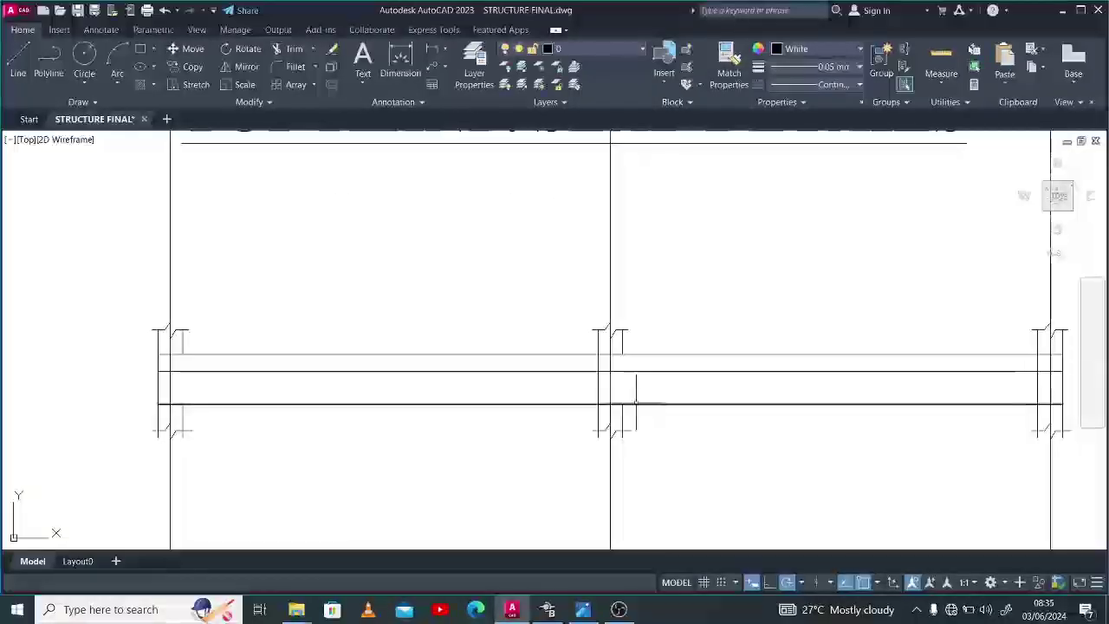
Extend the two horizontal beam lines to the column lines.
left_click(645, 371)
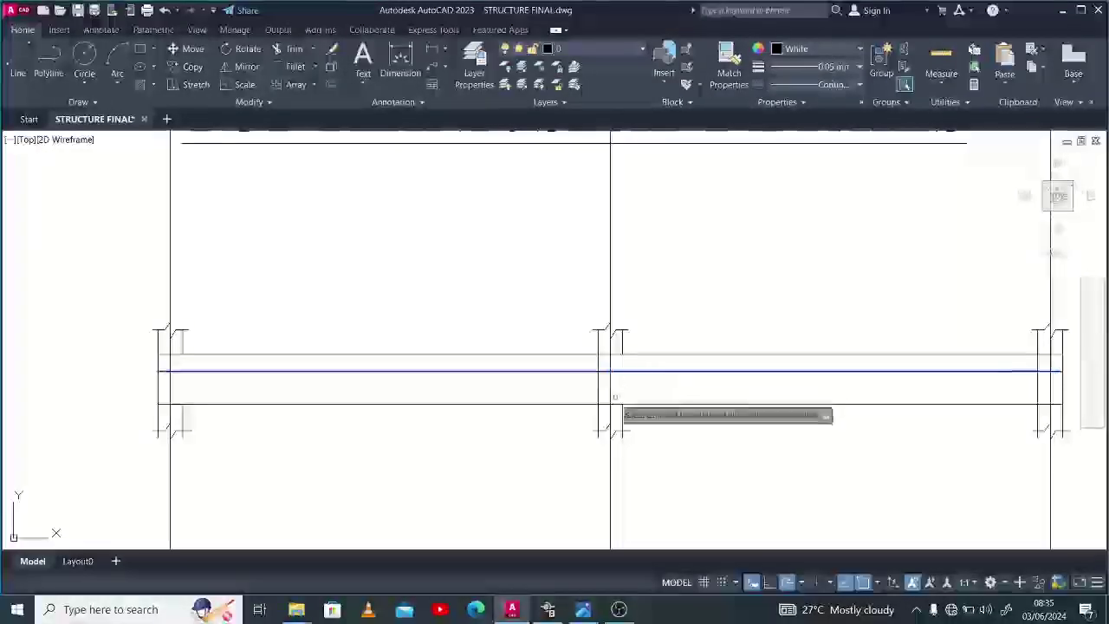
key("Escape")
type("ex")
key("Return")
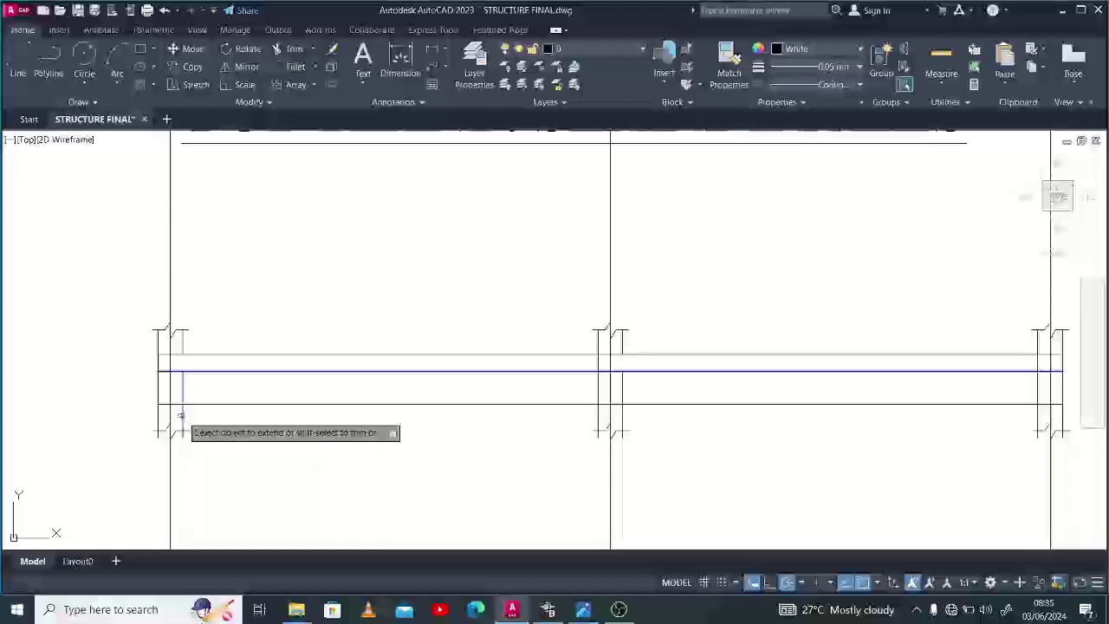
left_click(692, 373)
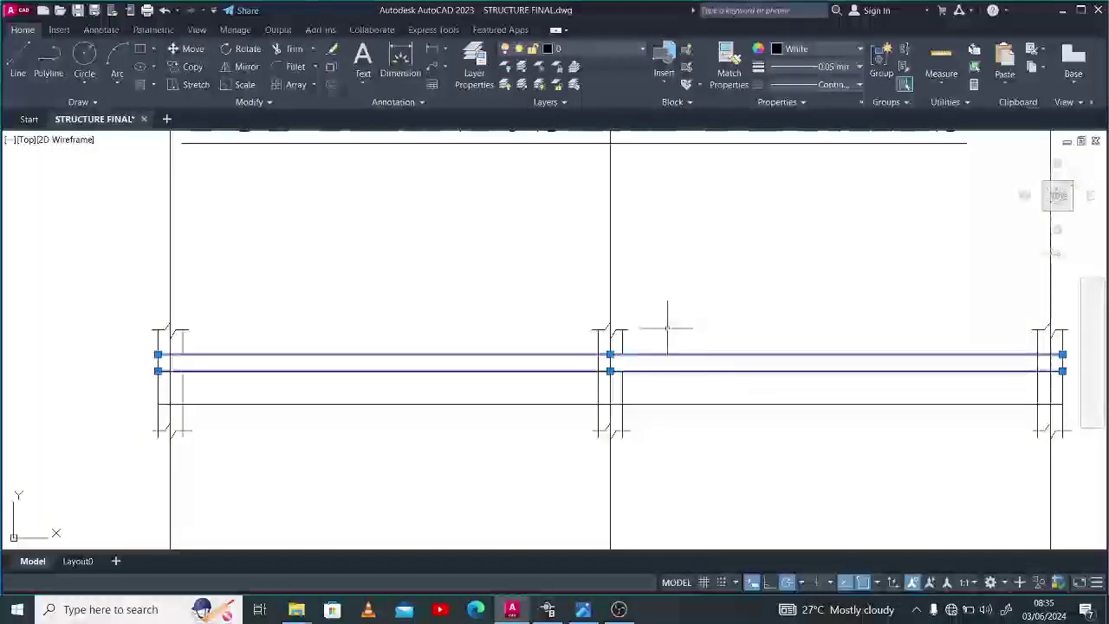
type("u")
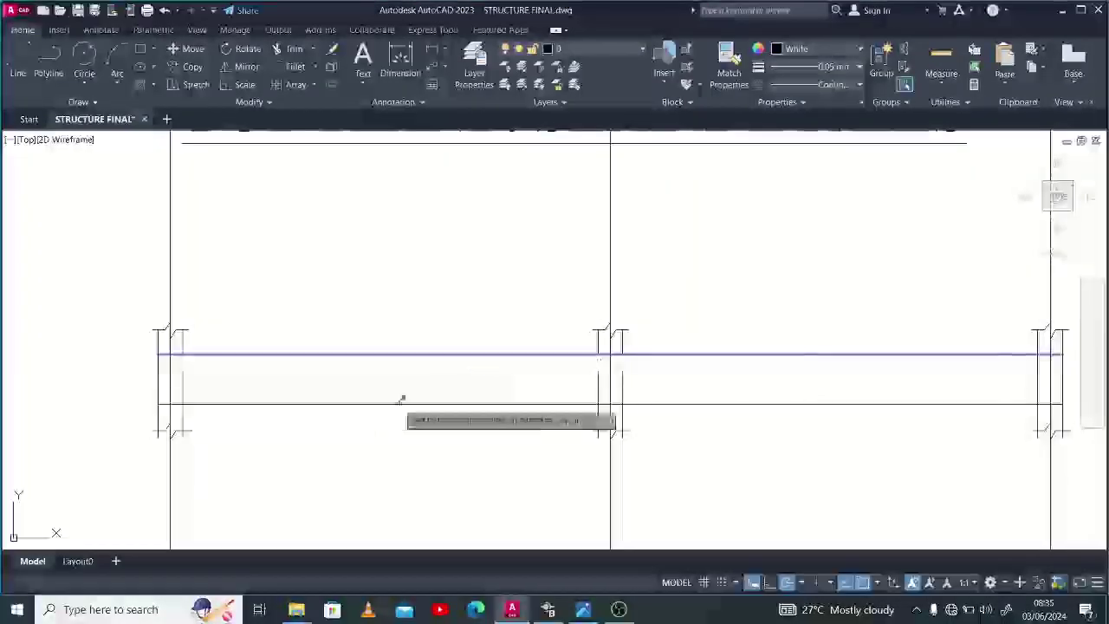
key("Return")
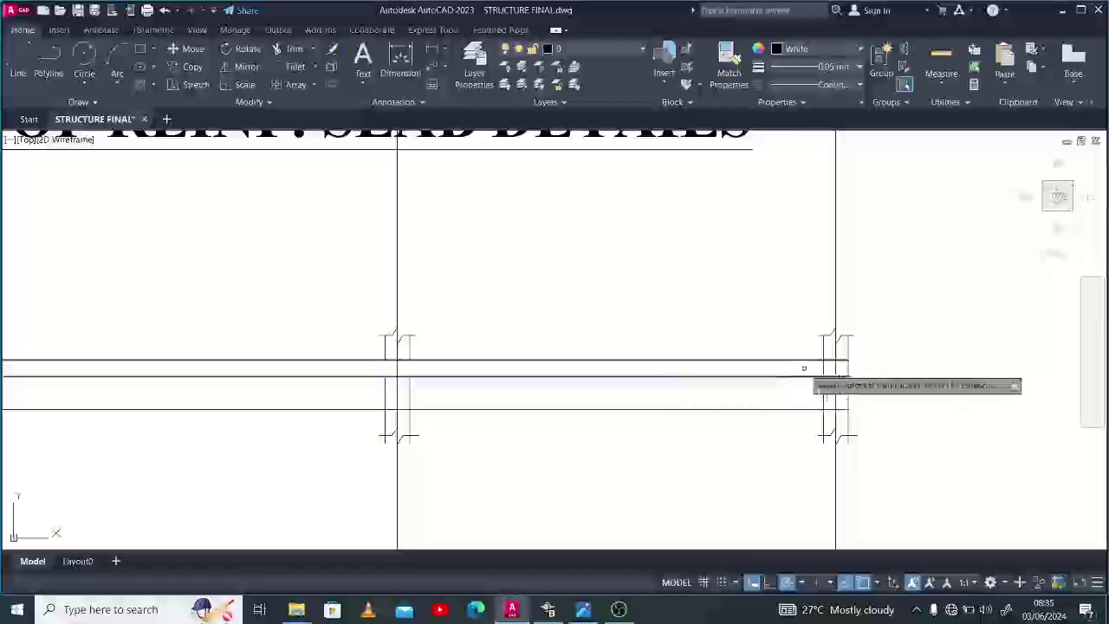
Fillet the inner line's corners at the right end, left end and middle.
type("f")
key("Return")
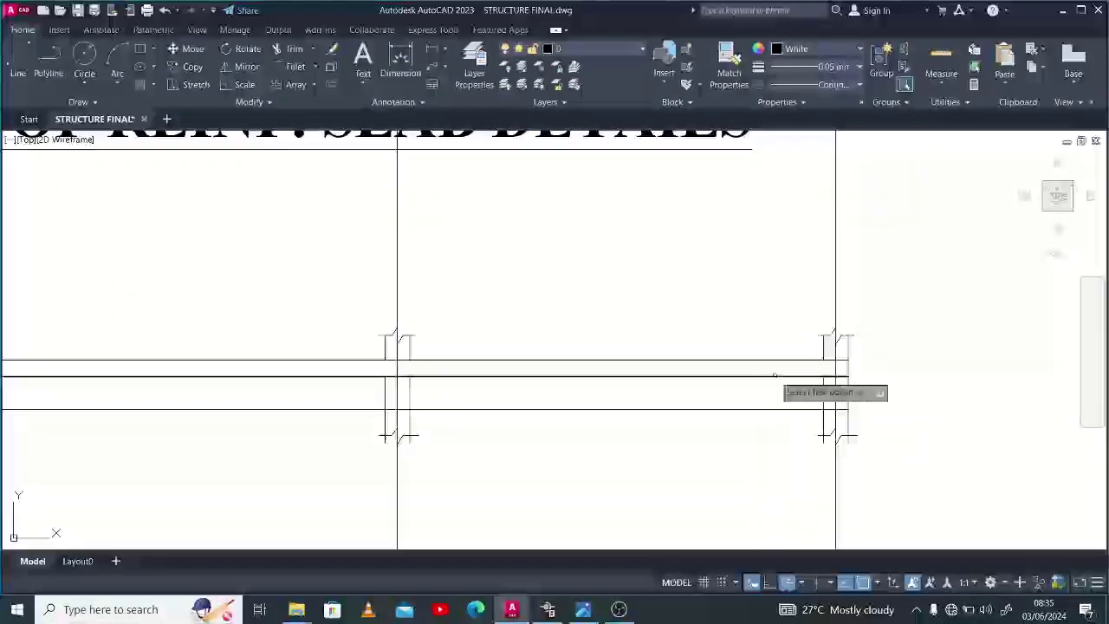
left_click(805, 378)
left_click(824, 391)
key("space")
scroll(520, 385, "down", 3)
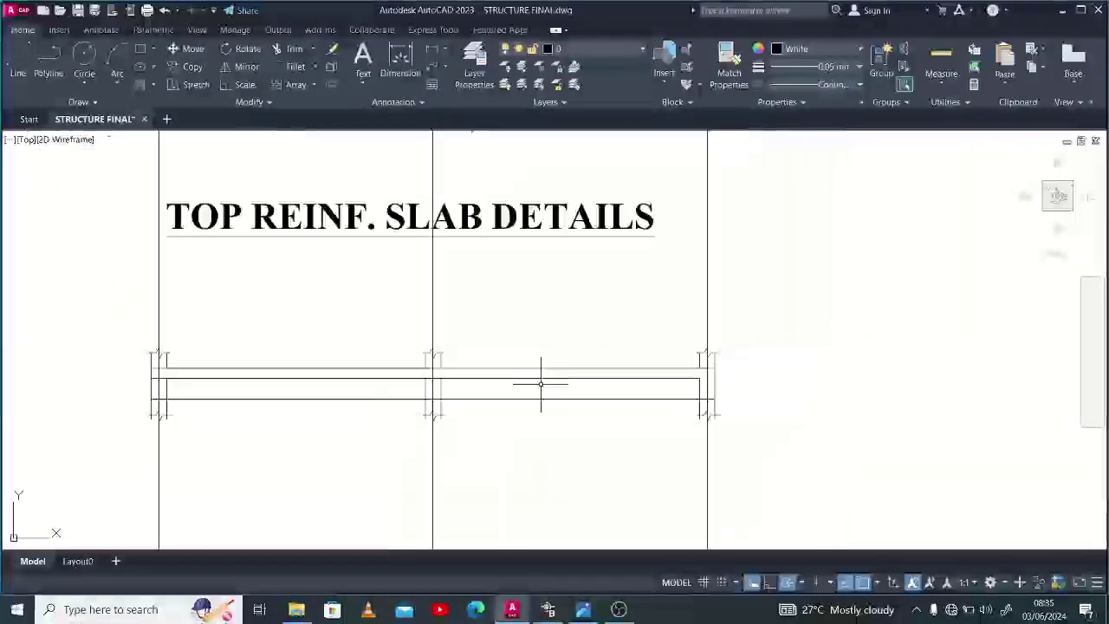
scroll(373, 378, "up", 3)
left_click(158, 379)
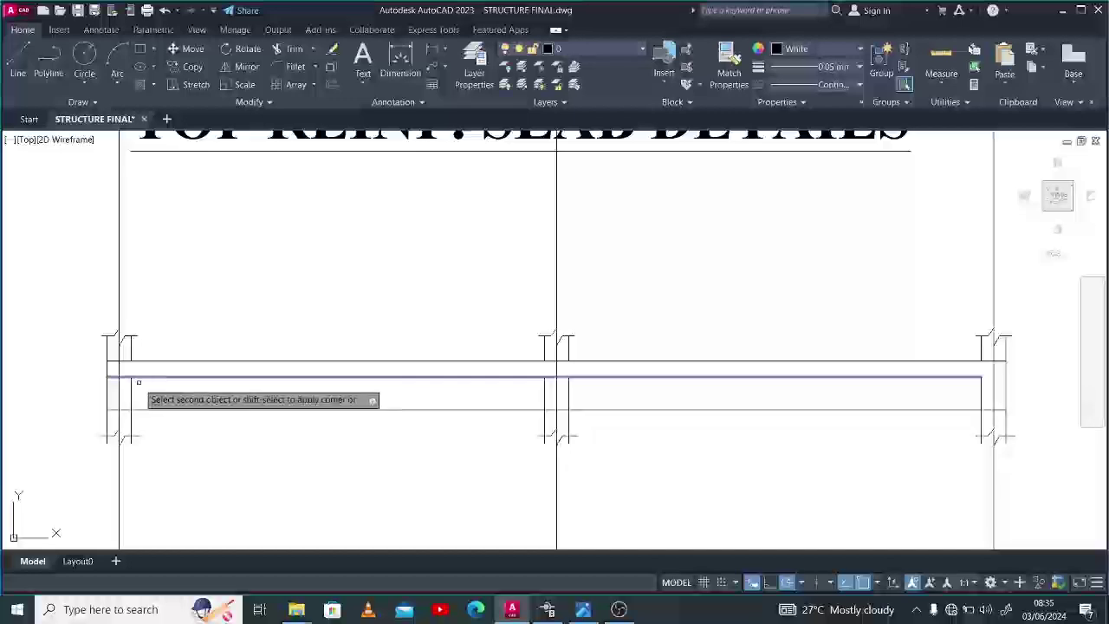
left_click(130, 381)
key("space")
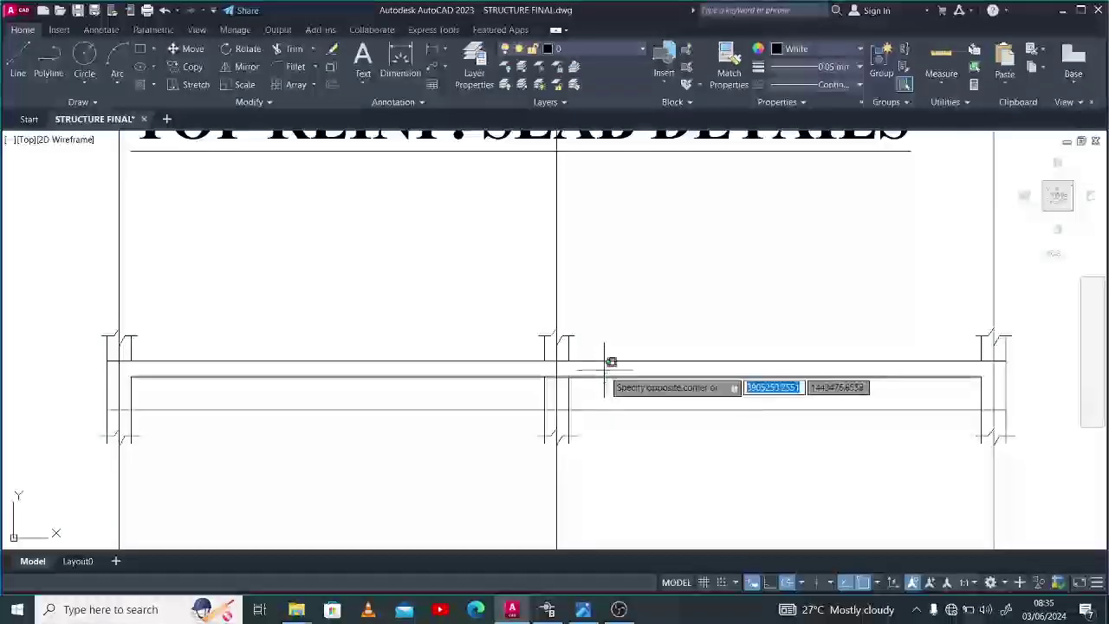
left_click(551, 377)
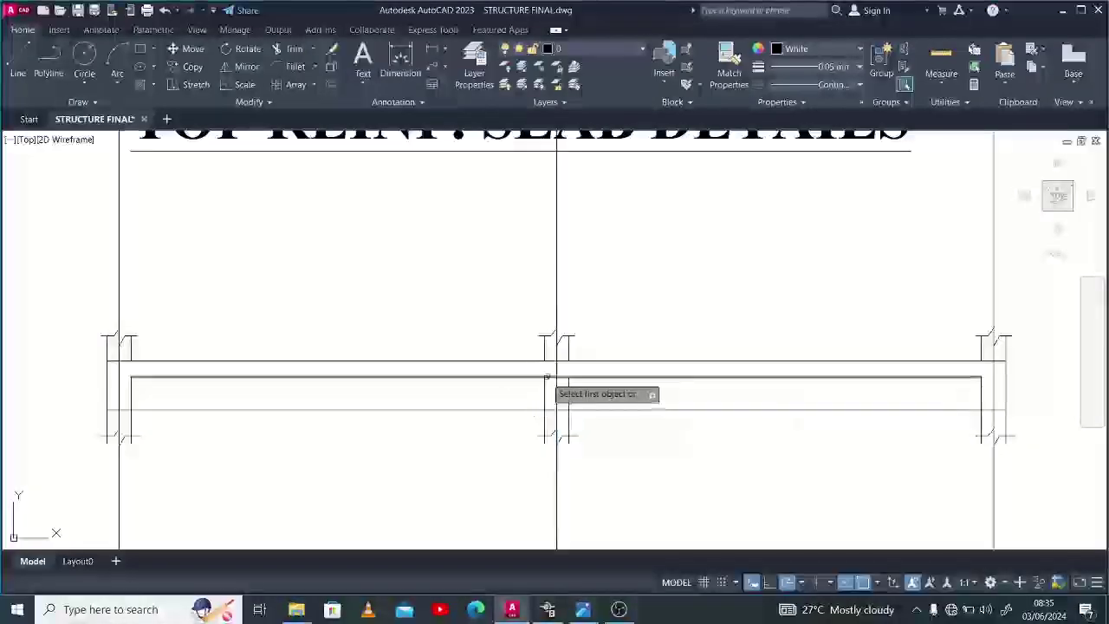
left_click(555, 379)
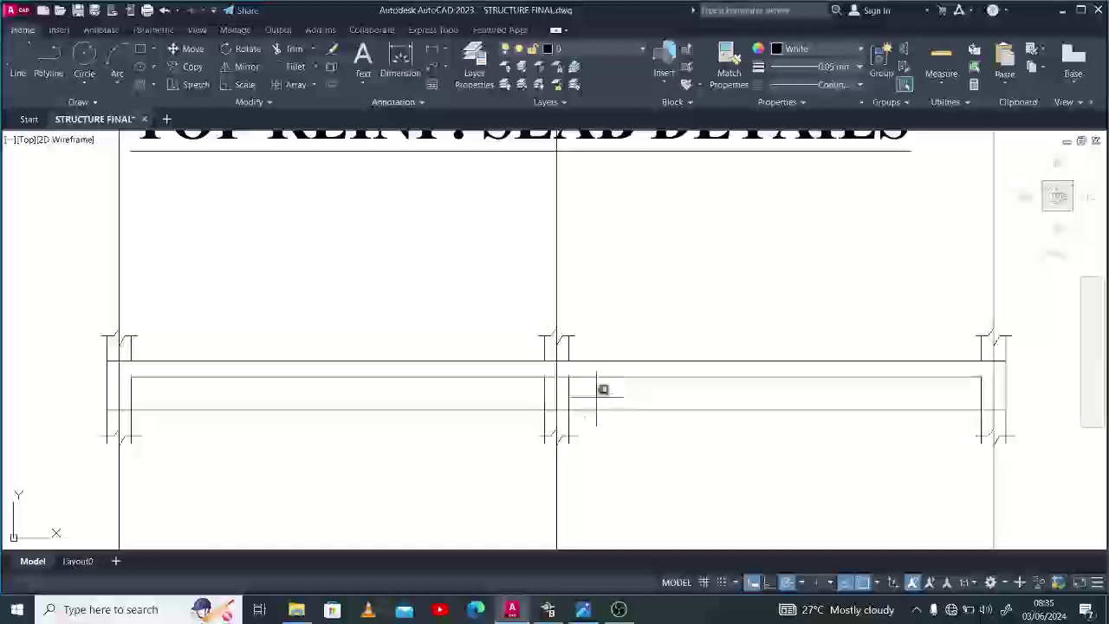
Trim the inner line at the middle column and zoom out to check.
left_click(584, 377)
key("Escape")
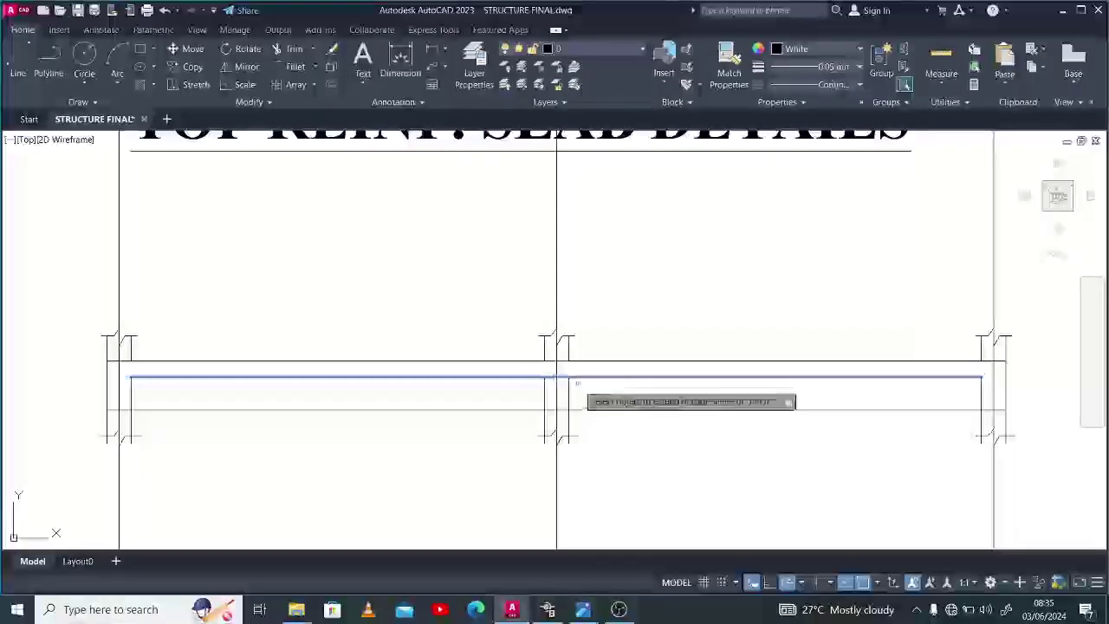
left_click(587, 395)
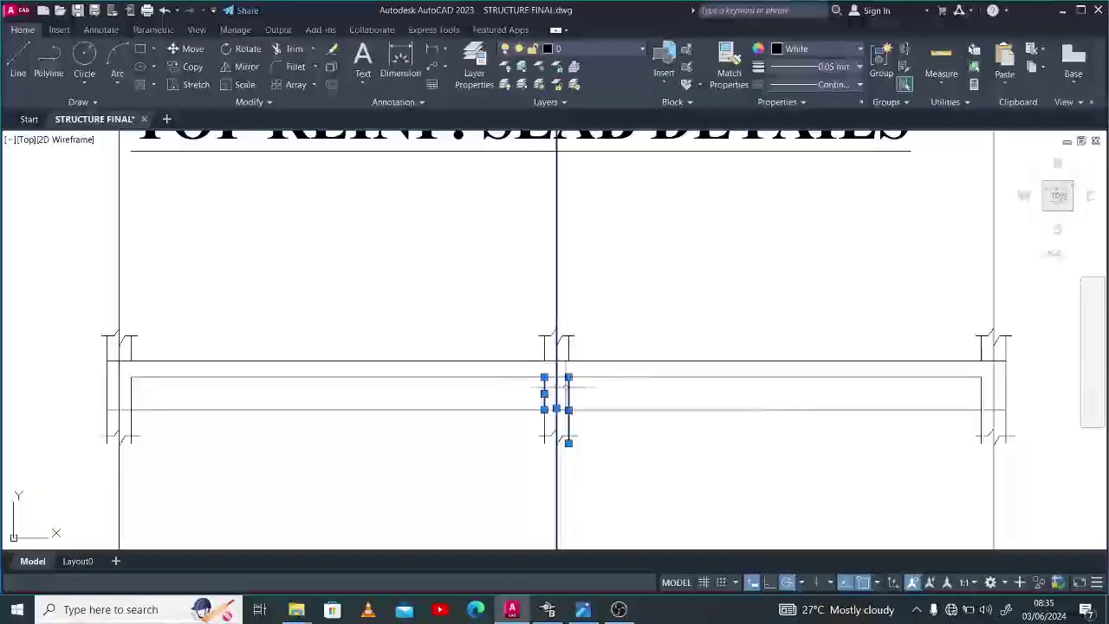
key("Return")
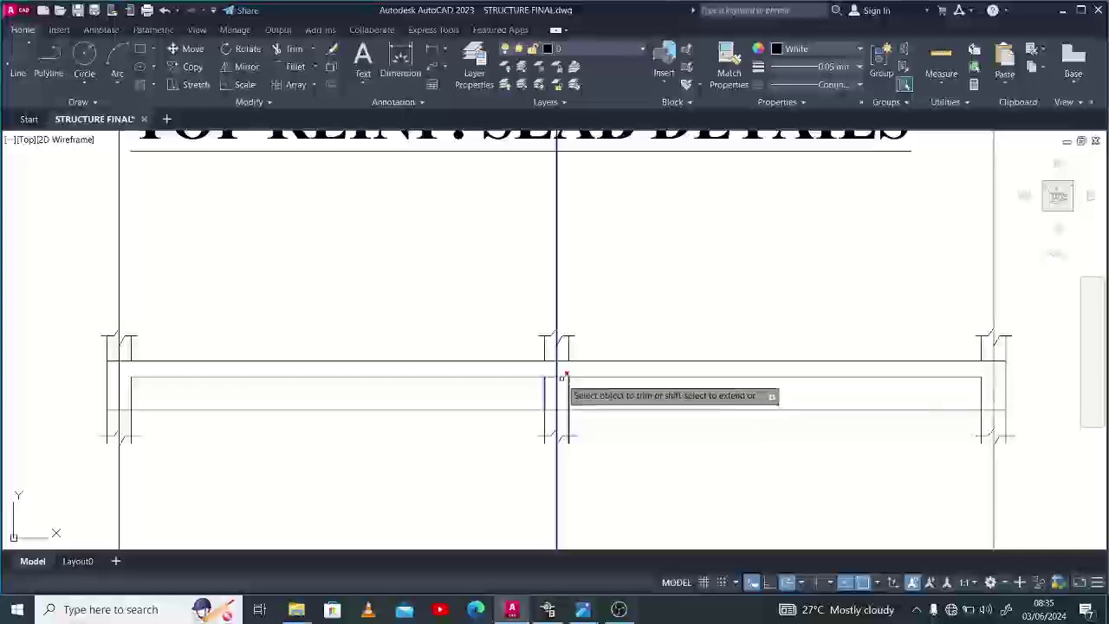
scroll(574, 389, "down", 3)
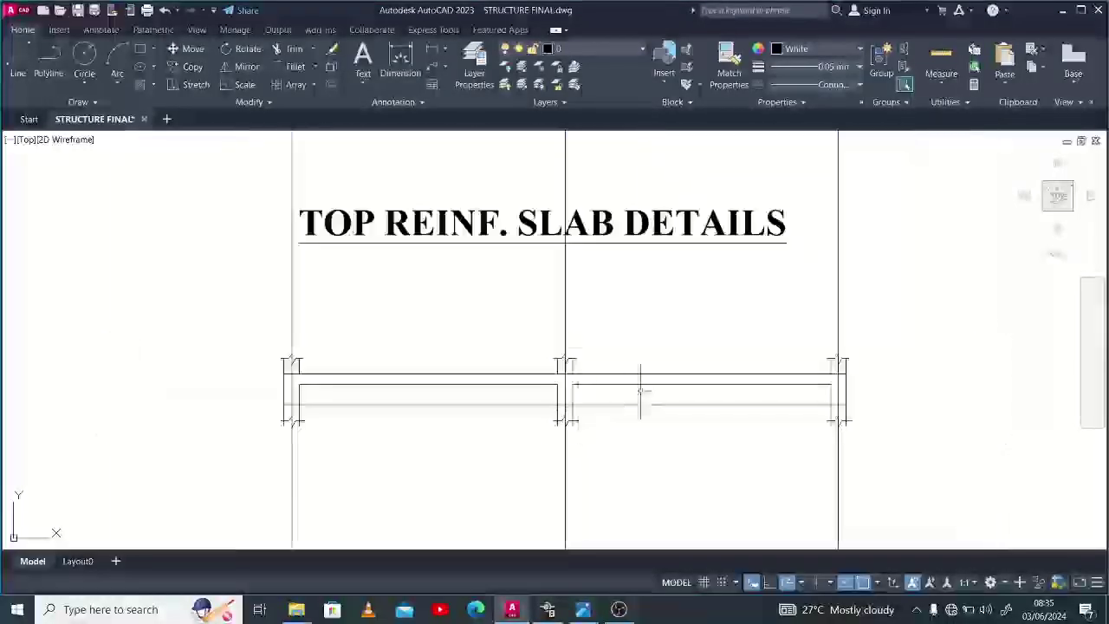
scroll(658, 378, "down", 3)
scroll(658, 379, "down", 4)
scroll(727, 372, "up", 2)
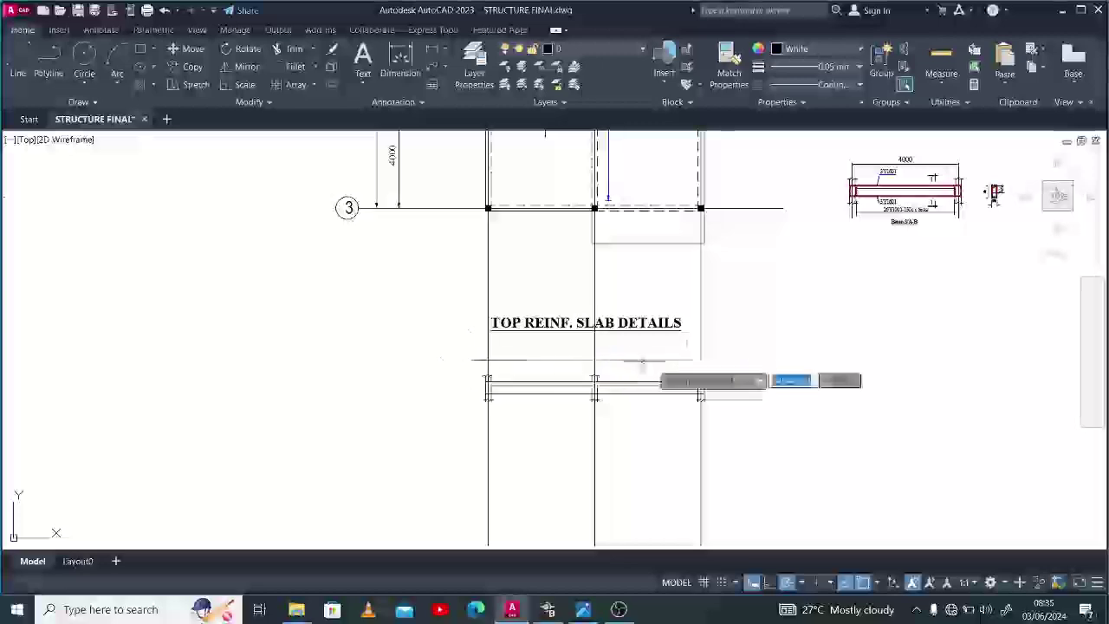
Move the horizontal guide line from above the beam to just below it.
key("Escape")
left_click(775, 363)
left_click(750, 354)
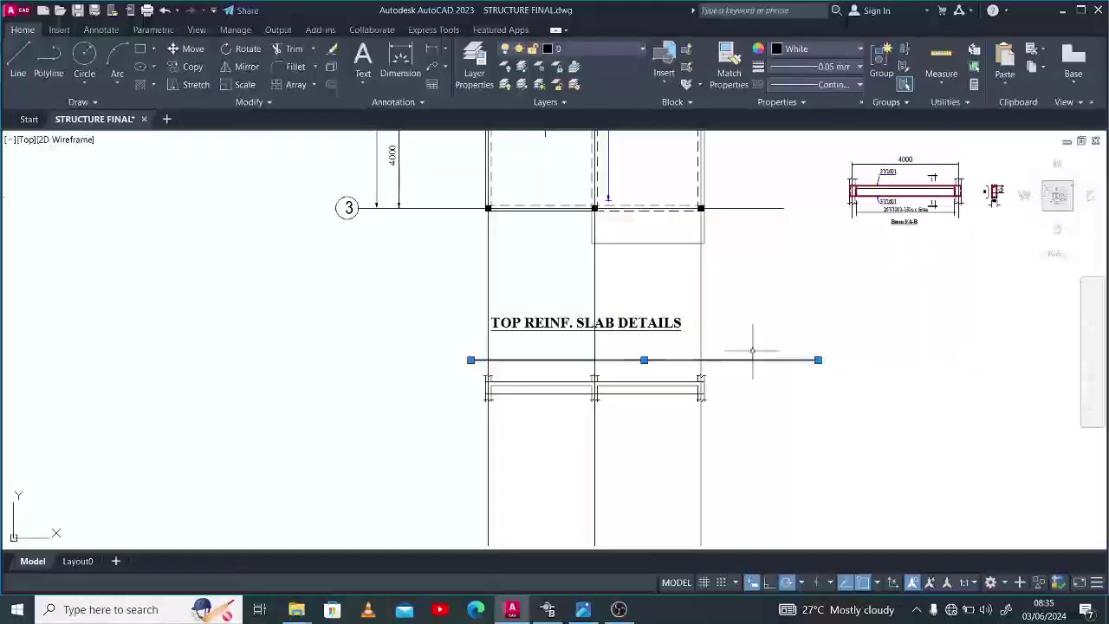
type("m")
key("Return")
left_click(836, 386)
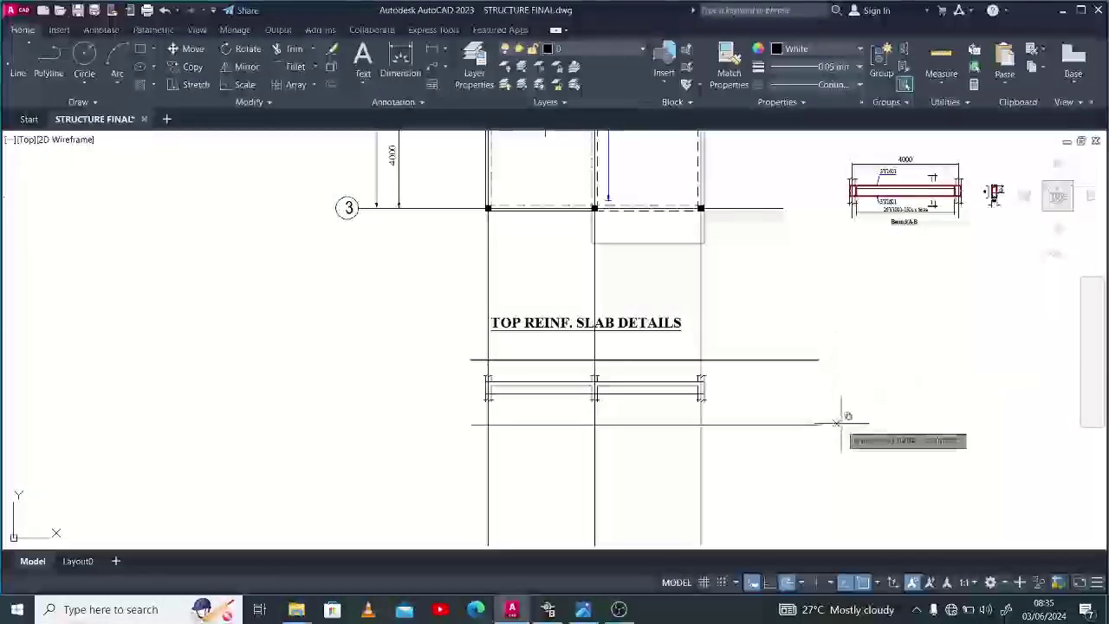
left_click(798, 448)
Trim the column lines above and below the beam and remove both guide lines.
type("m")
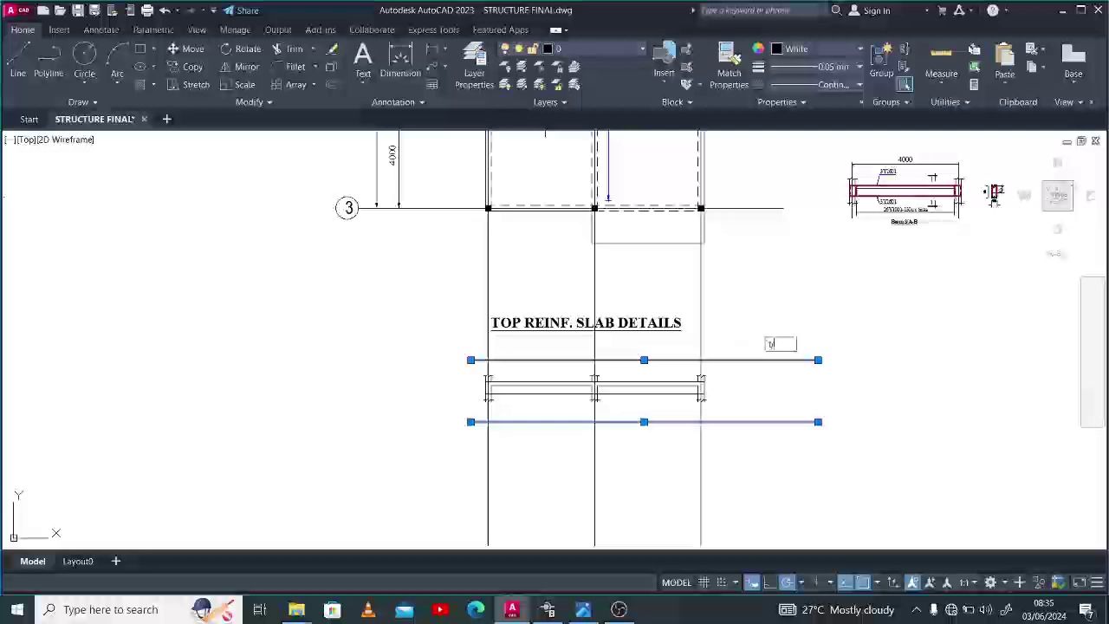
key("Return")
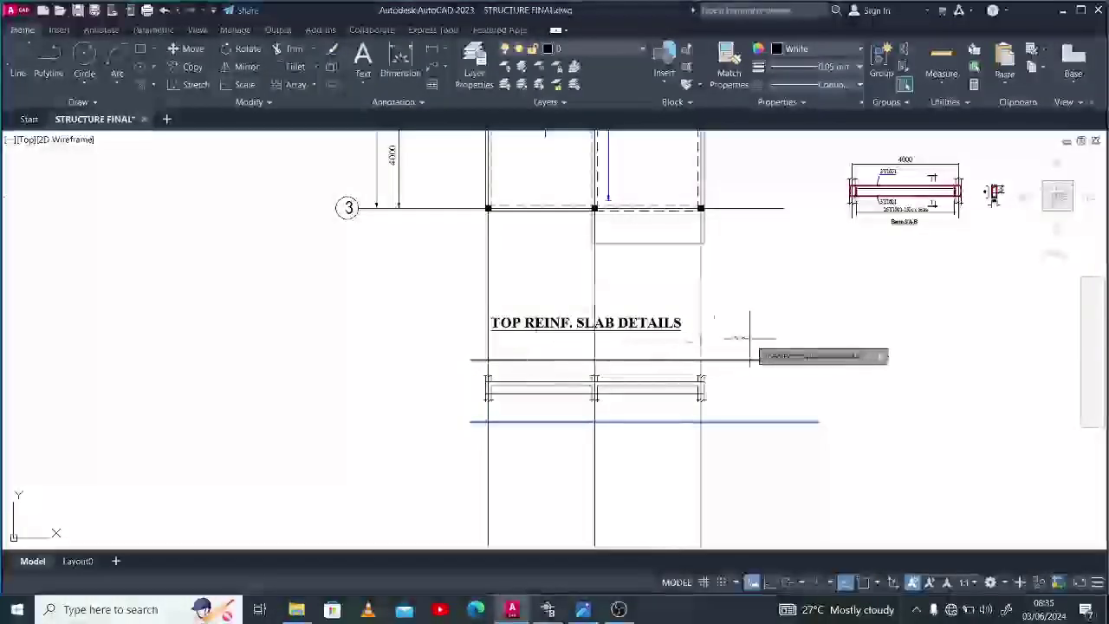
left_click(474, 346)
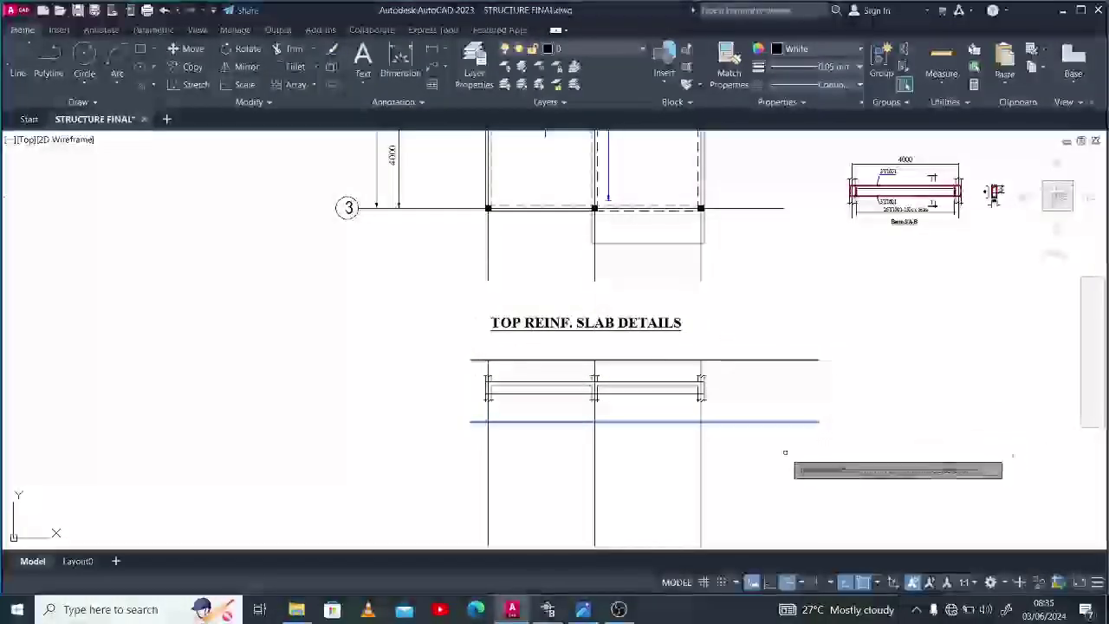
left_click(424, 451)
key("Return")
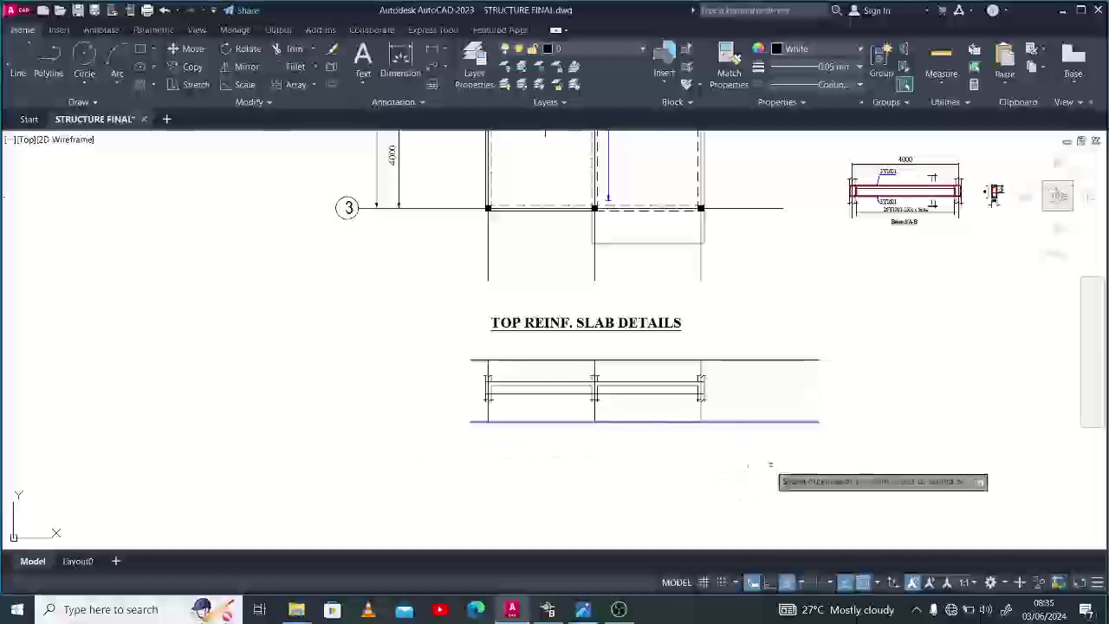
mouse_move(775, 456)
left_mouse_down()
mouse_move(783, 403)
mouse_move(762, 321)
left_mouse_up()
key("Escape")
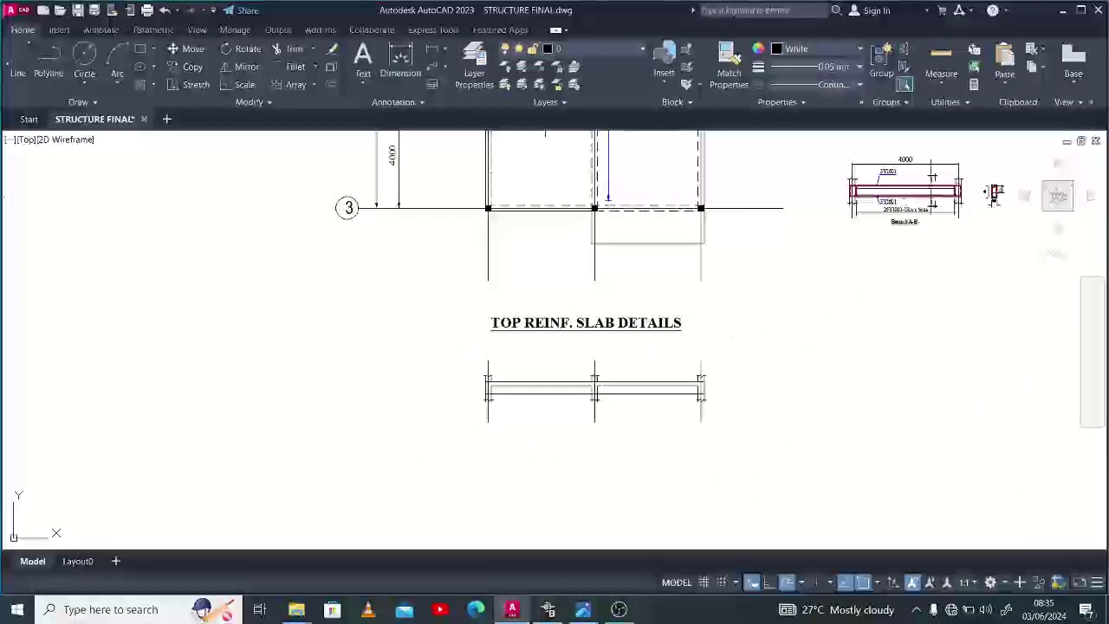
left_click(936, 163)
Copy the 4000 dimension and section marks from Beam 3/A-B onto the new elevation.
scroll(934, 178, "up", 2)
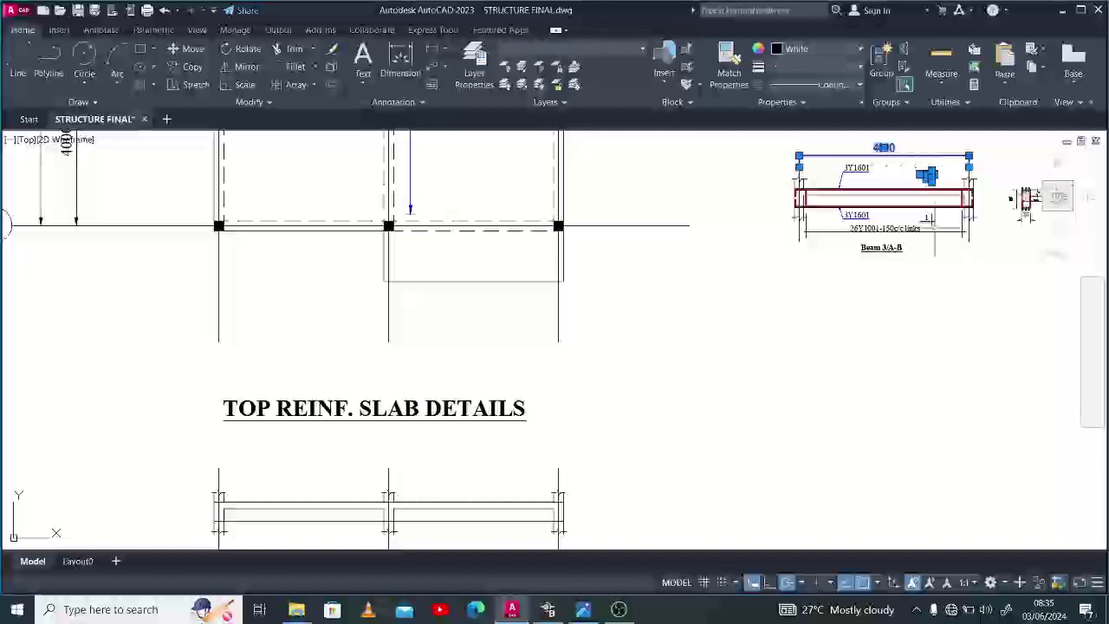
scroll(927, 236, "up", 2)
scroll(823, 299, "down", 2)
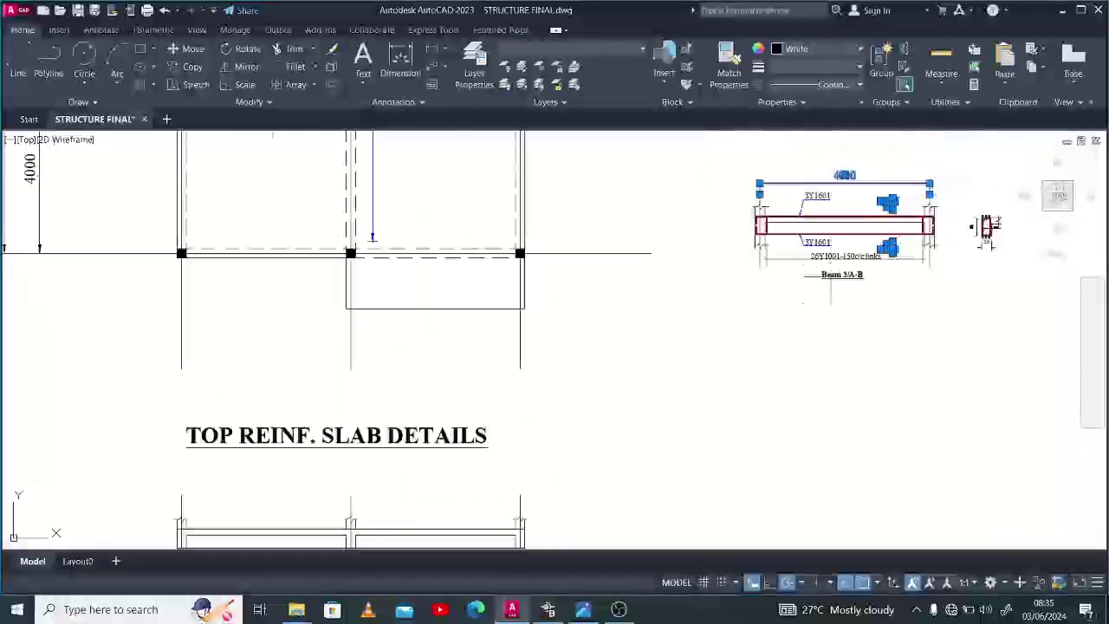
type("c")
key("Return")
scroll(770, 215, "up", 2)
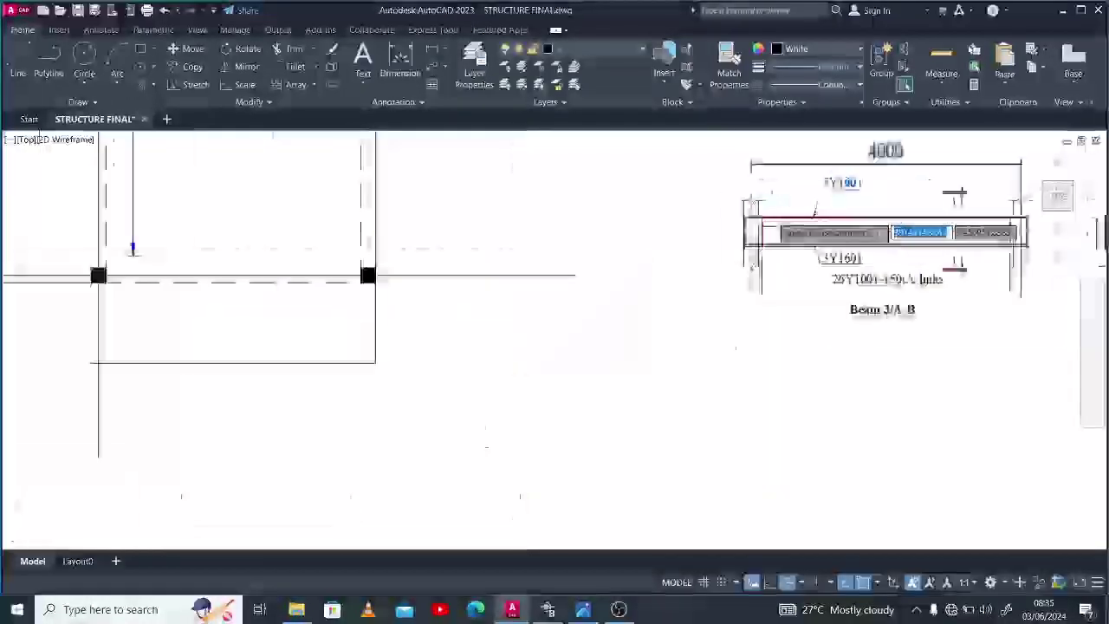
scroll(954, 197, "up", 2)
scroll(988, 280, "down", 7)
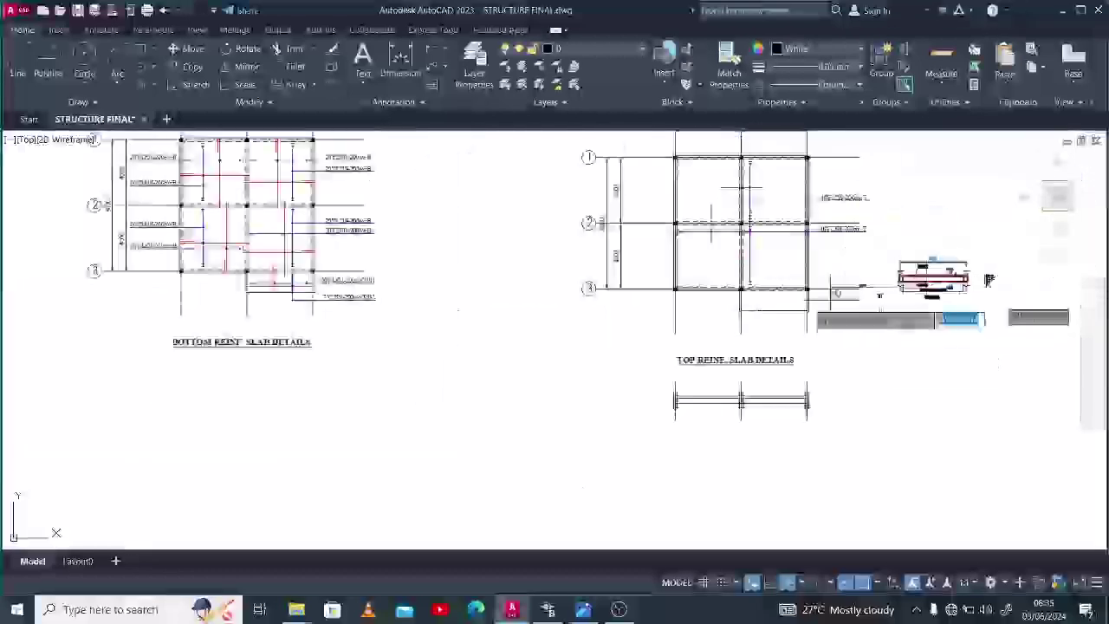
scroll(666, 310, "up", 8)
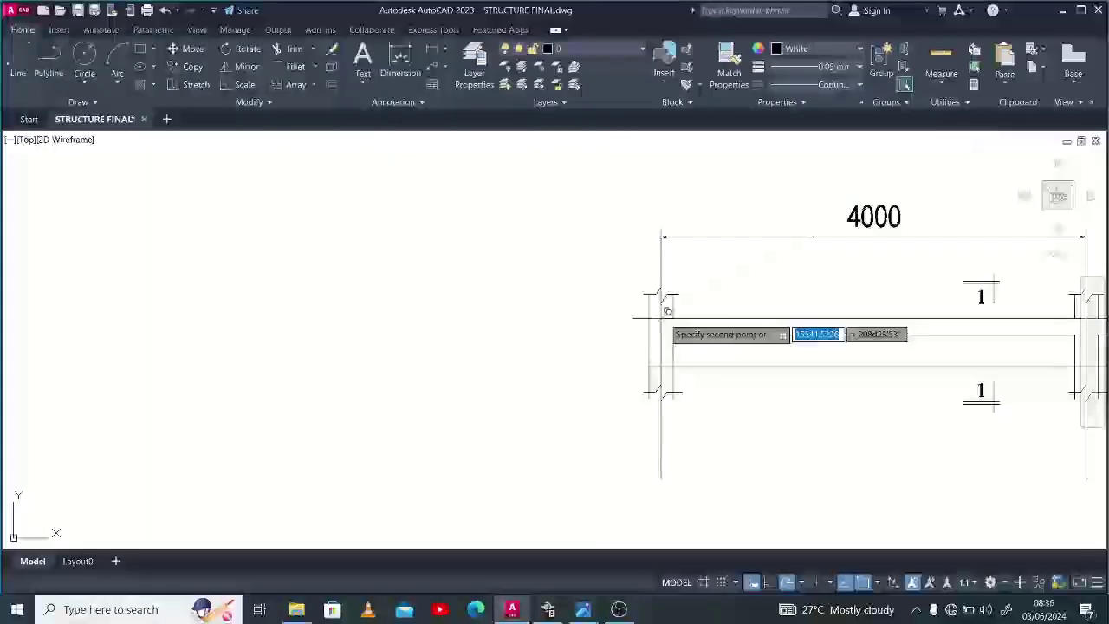
scroll(779, 309, "down", 2)
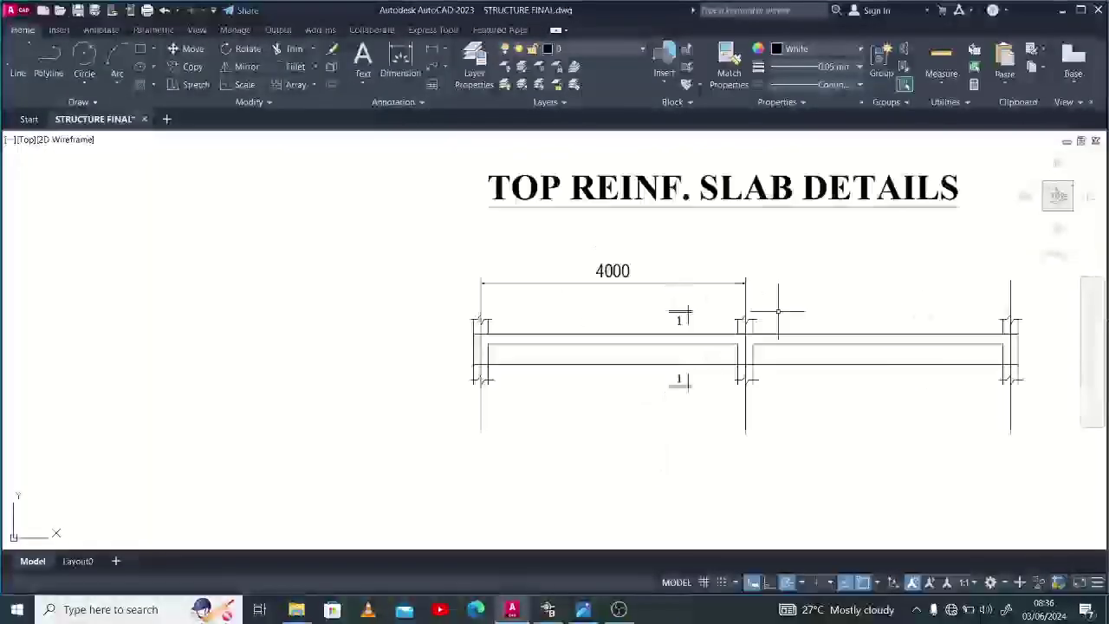
Grip-copy the 4000 dimension so the right span also gets a 4000 dimension.
left_click(687, 257)
left_click(743, 283)
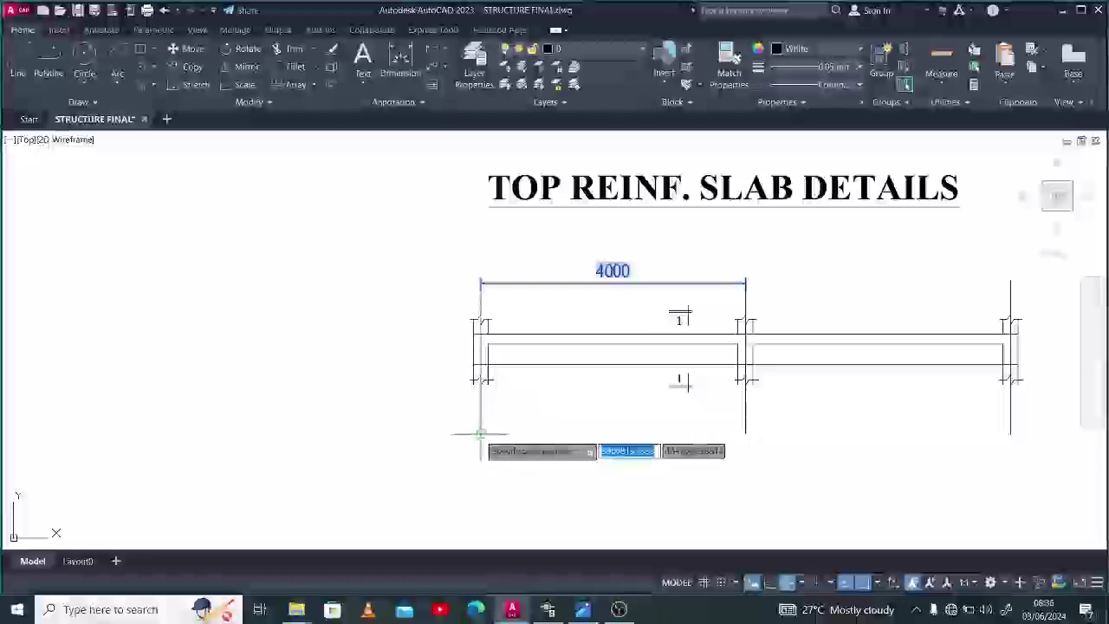
left_click(745, 434)
key("Escape")
scroll(559, 426, "down", 3)
scroll(717, 399, "up", 4)
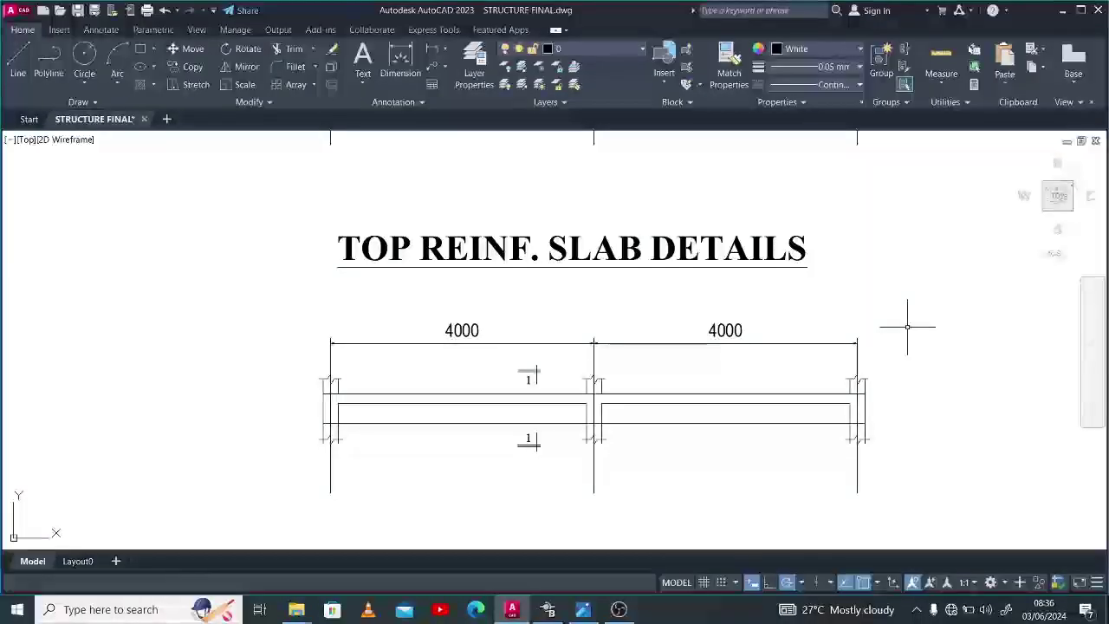
scroll(913, 318, "down", 5)
Copy the Beam 3/A-B title to below the new beam elevation.
left_click(915, 255)
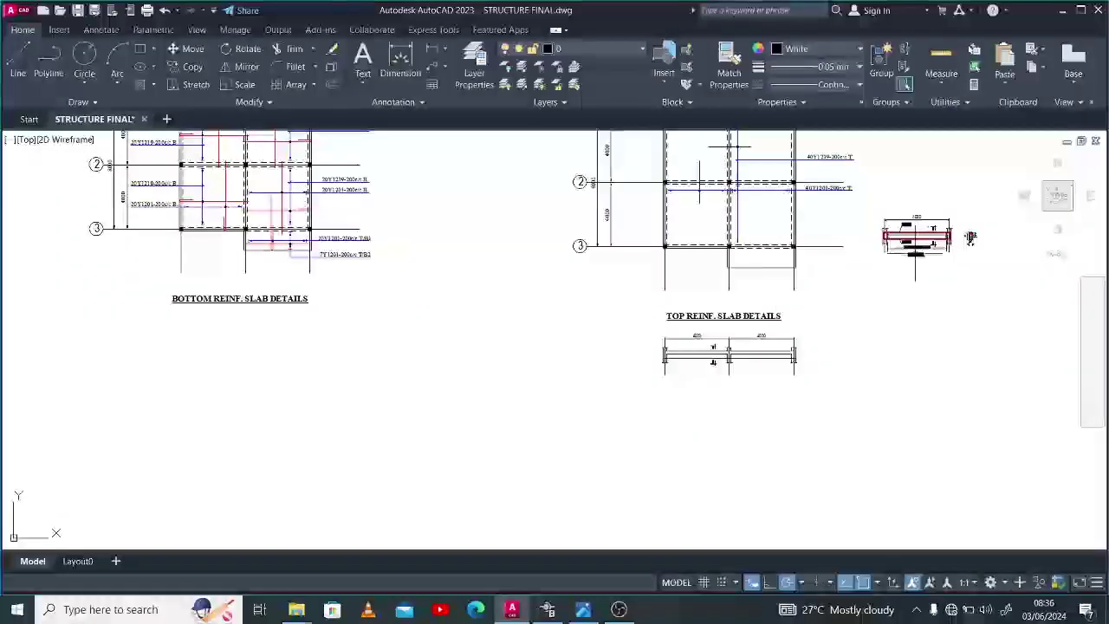
type("c")
key("Return")
left_click(918, 236)
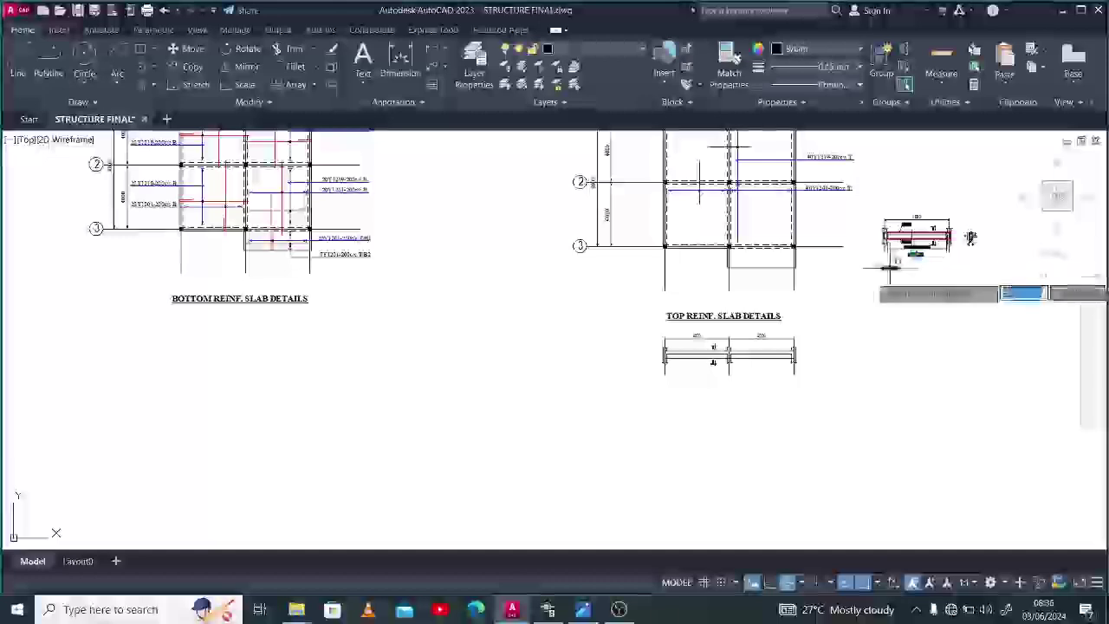
scroll(866, 286, "up", 4)
left_click(822, 336)
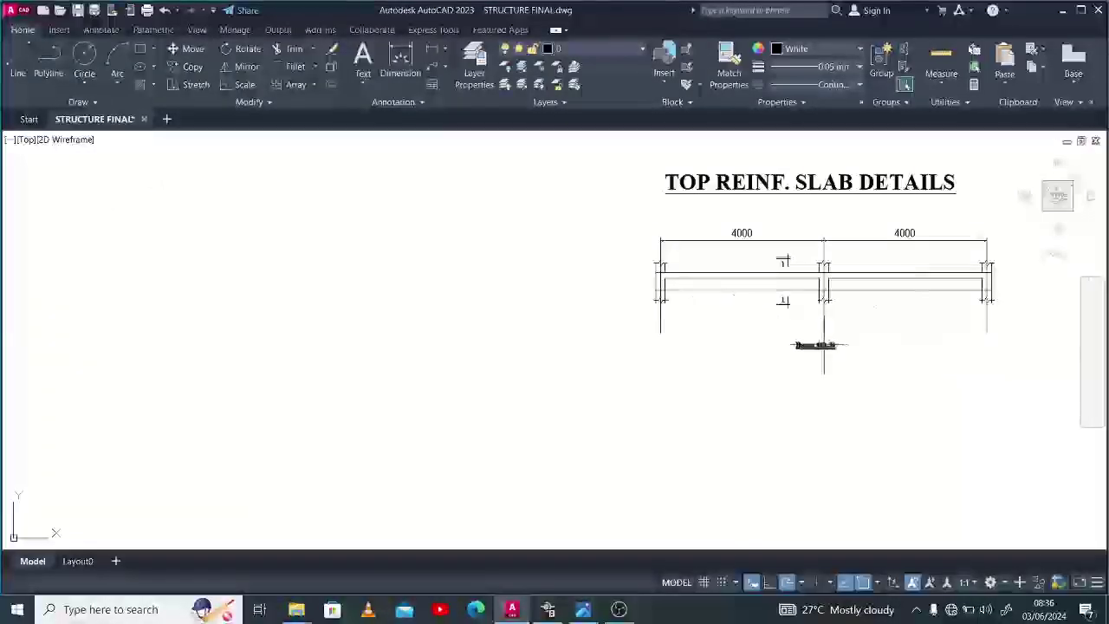
scroll(814, 344, "up", 3)
scroll(780, 351, "down", 5)
scroll(783, 352, "down", 4)
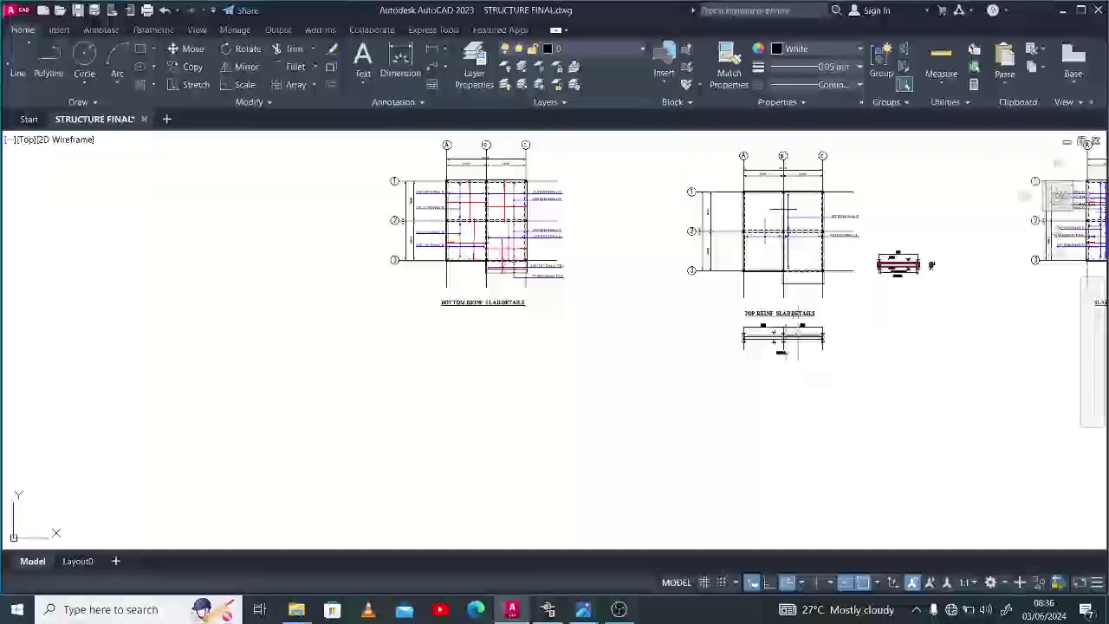
scroll(782, 350, "up", 8)
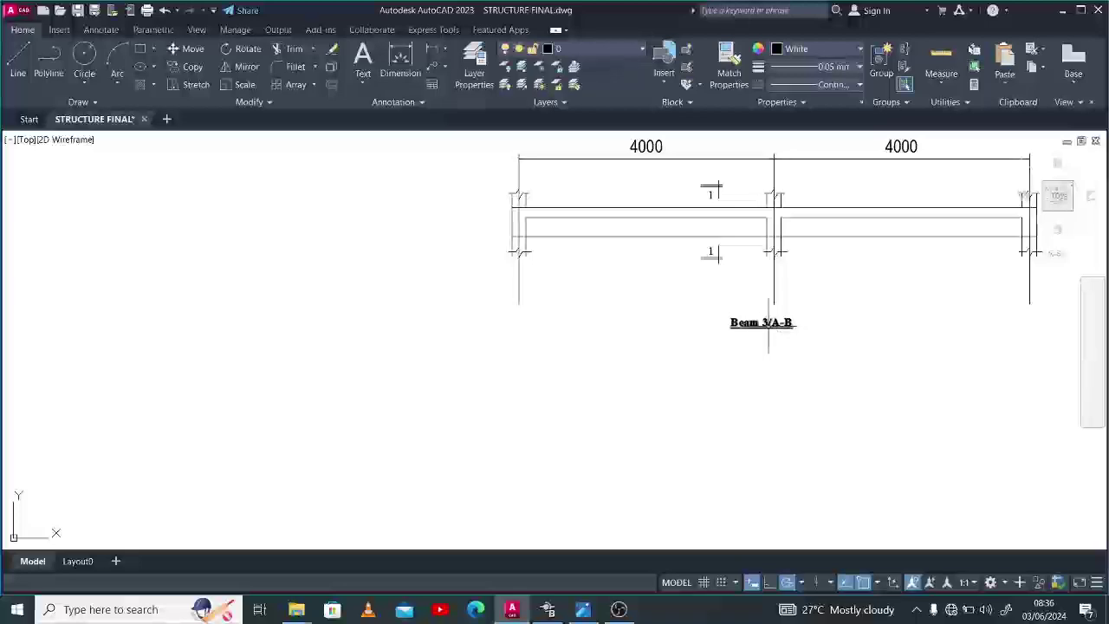
Edit the copied title to read Beam 2/A-C and close the Text Editor.
left_click(765, 322)
double_click(766, 322)
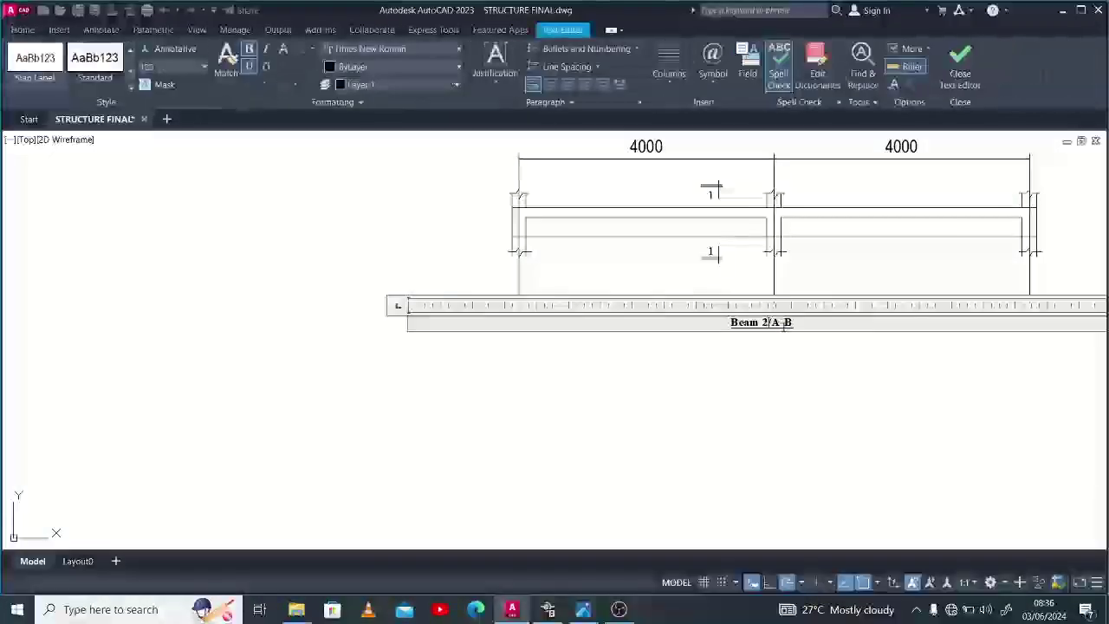
double_click(790, 327)
type("c")
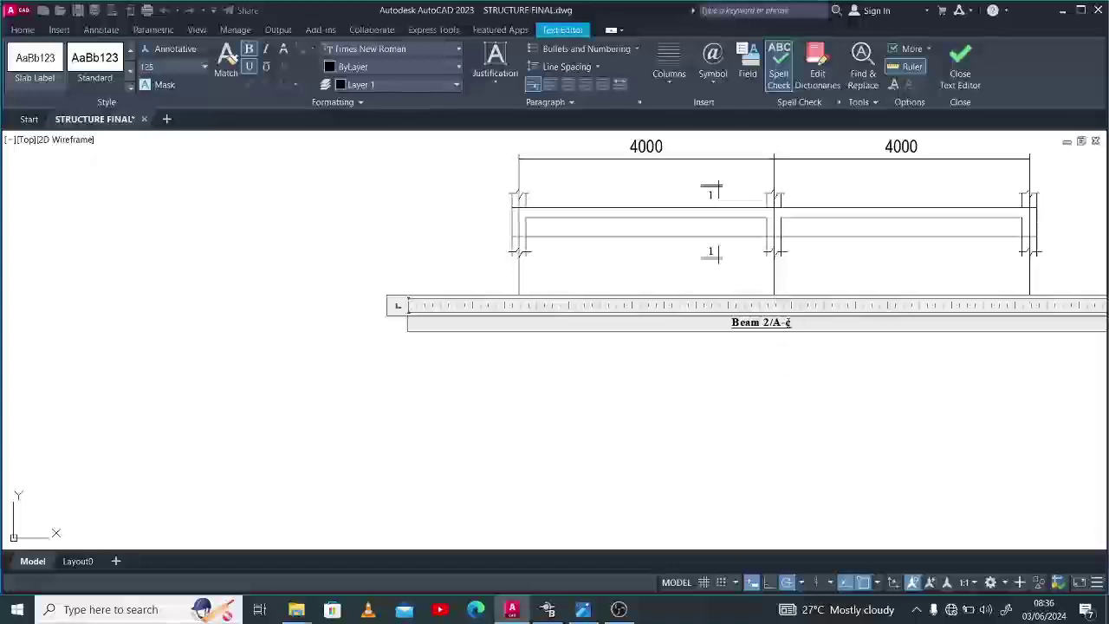
key("BackSpace")
left_click(853, 347)
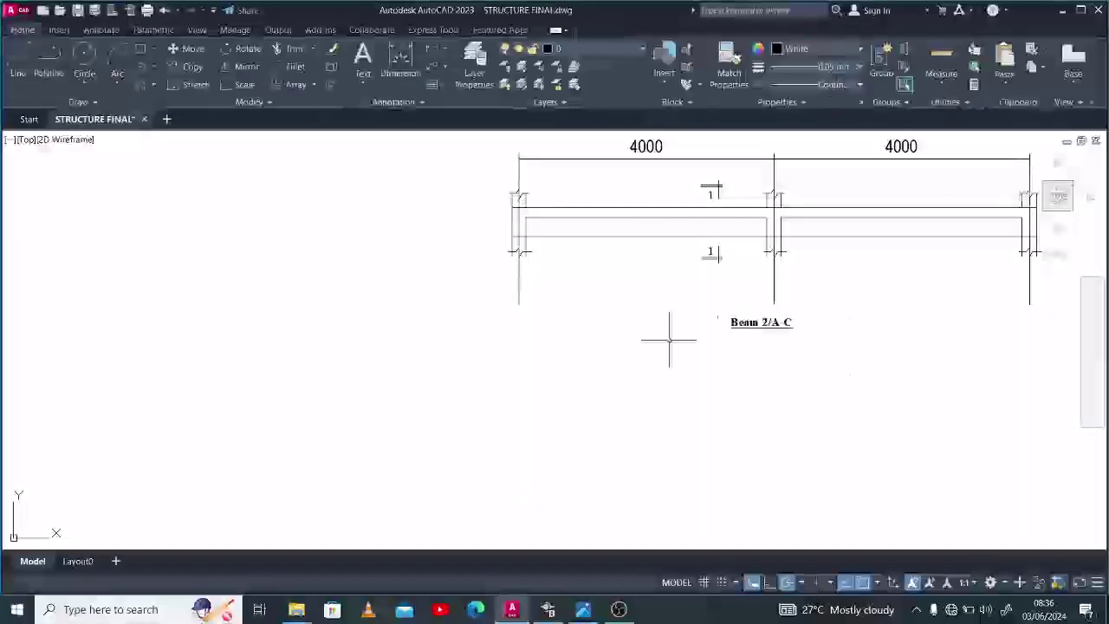
scroll(668, 341, "down", 3)
scroll(870, 268, "up", 3)
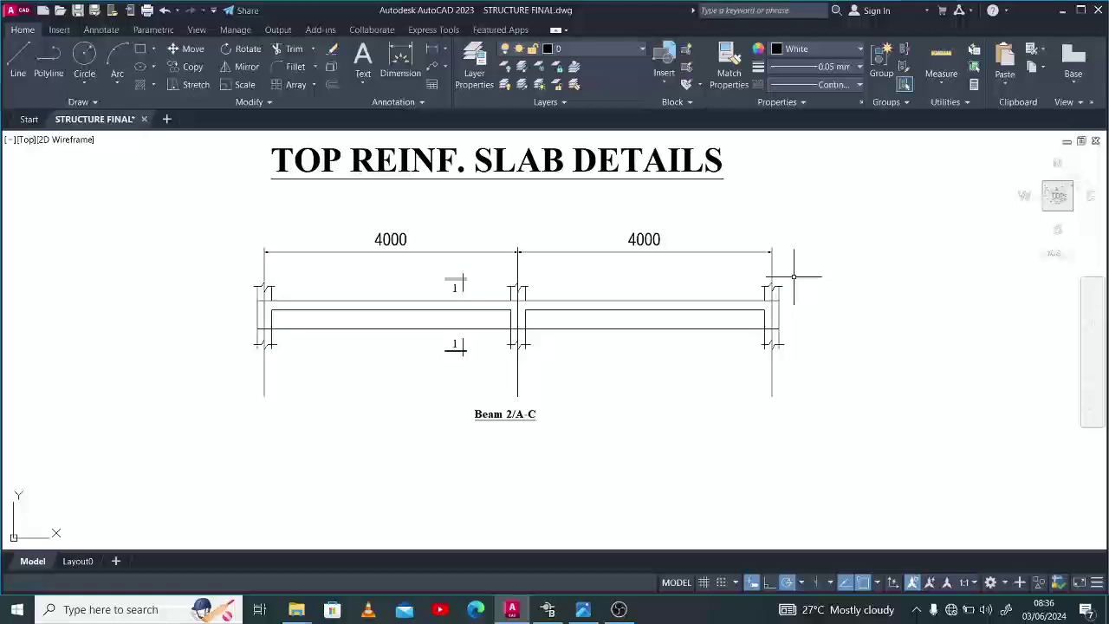
scroll(793, 276, "down", 5)
scroll(554, 155, "up", 3)
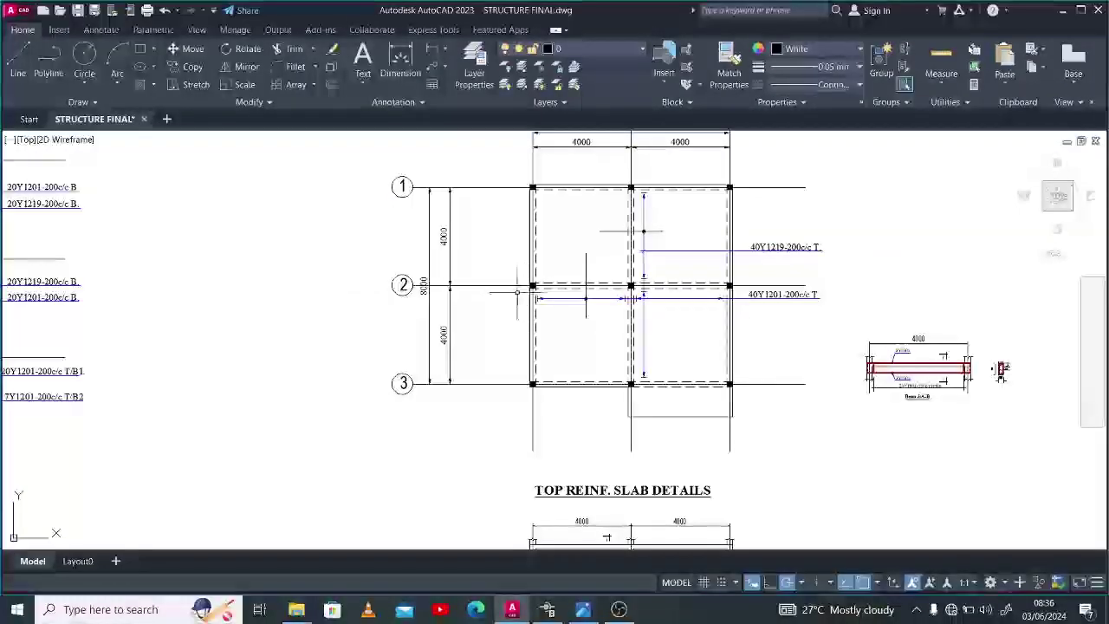
scroll(706, 311, "down", 3)
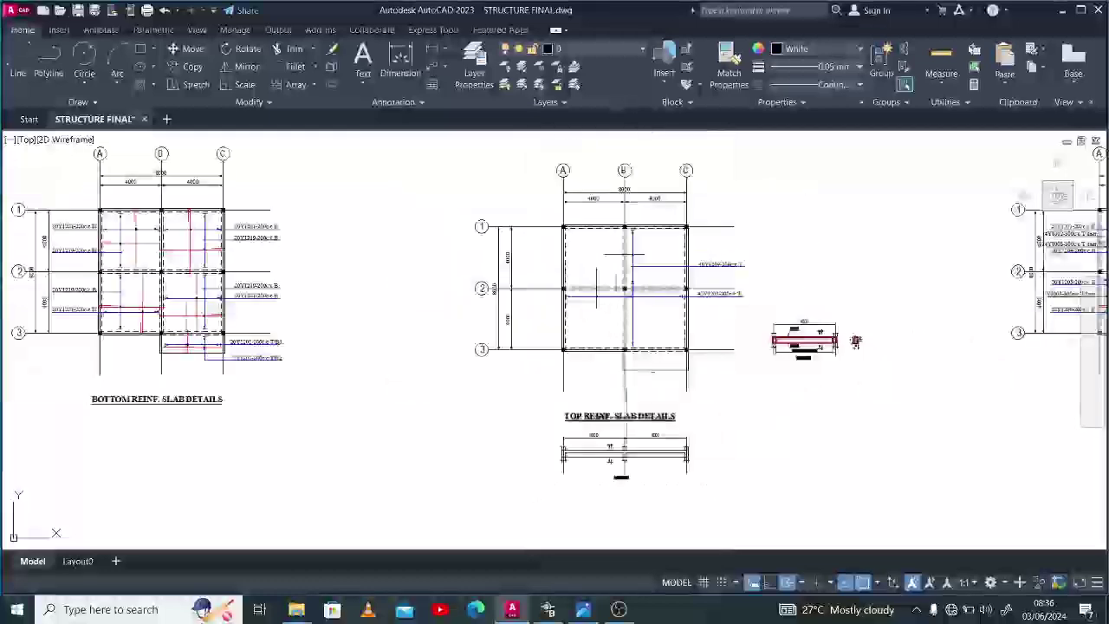
scroll(656, 482, "up", 5)
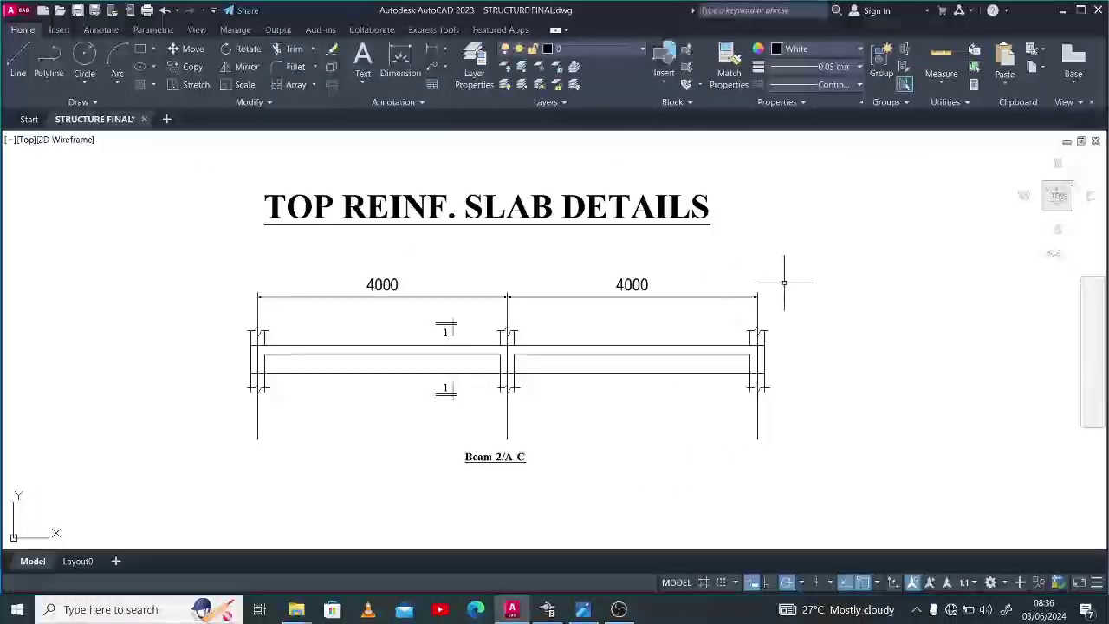